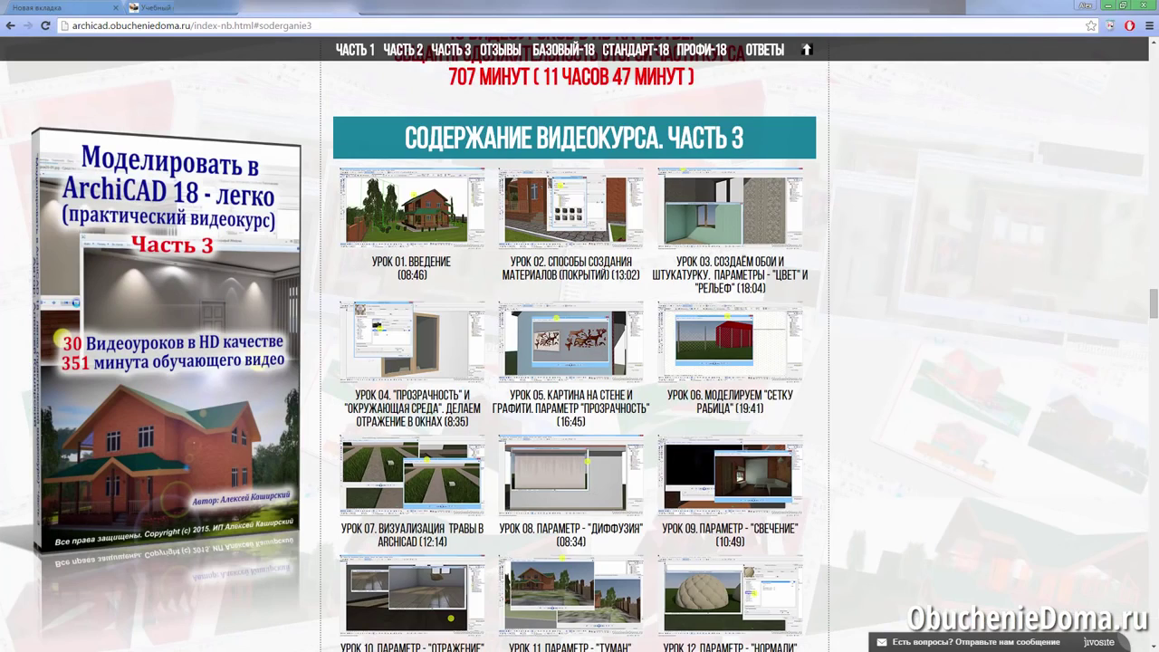
Step: Look through the lesson list for part 3 of the ArchiCAD 18 video course page
scroll(867, 193, down, 3)
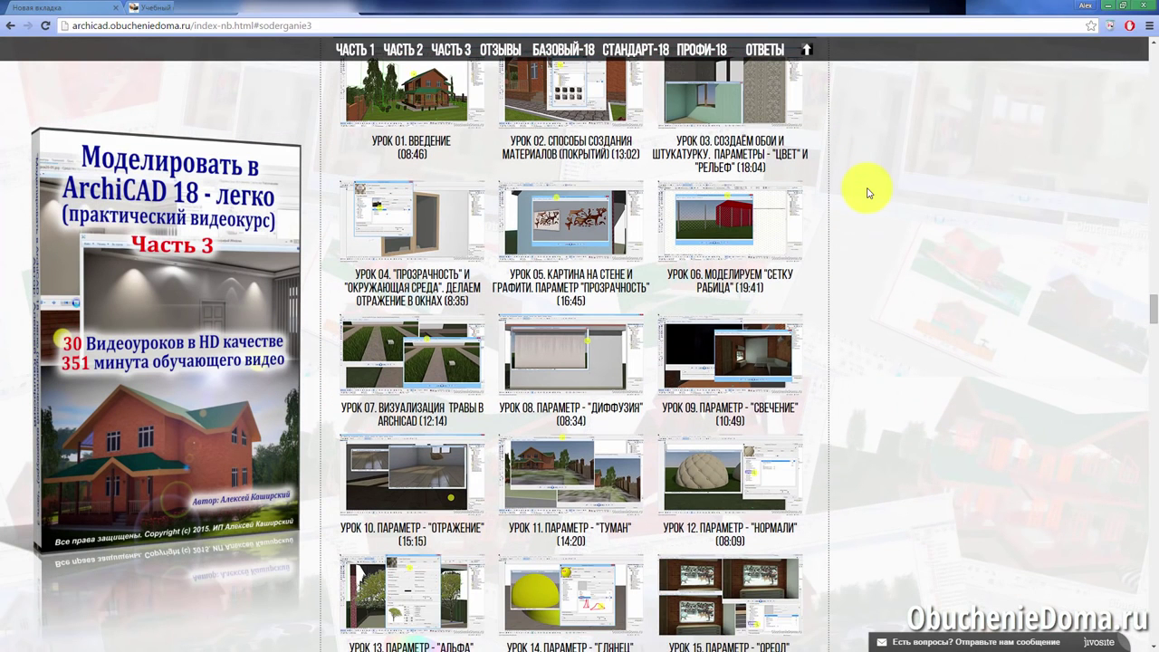
scroll(867, 197, up, 2)
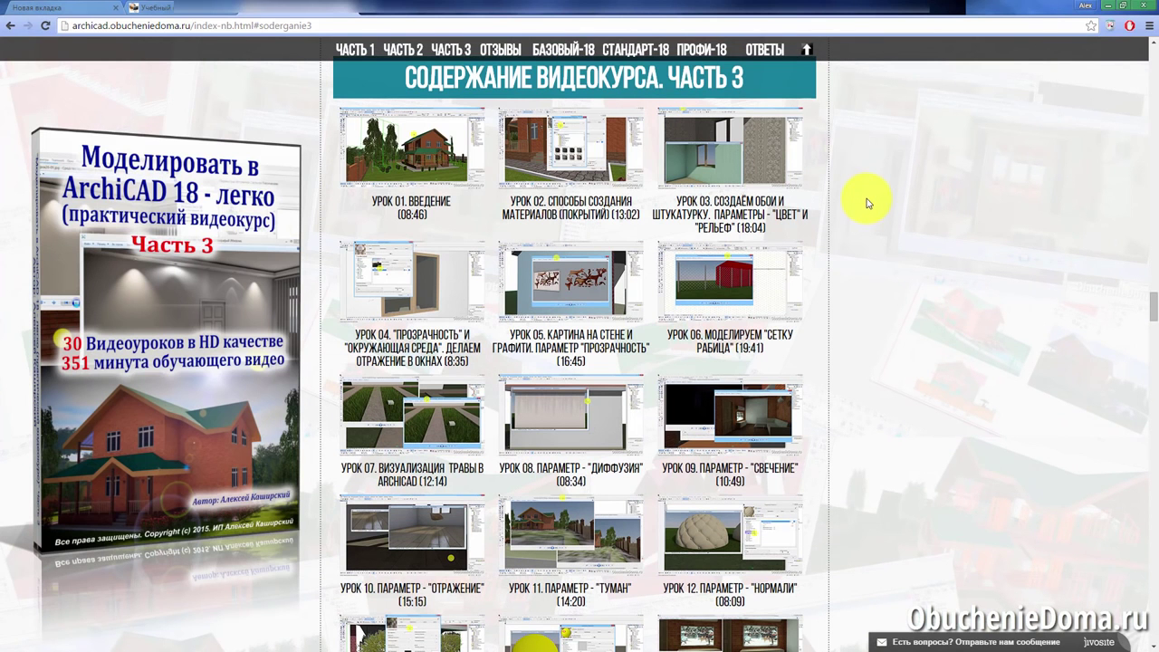
scroll(867, 203, down, 7)
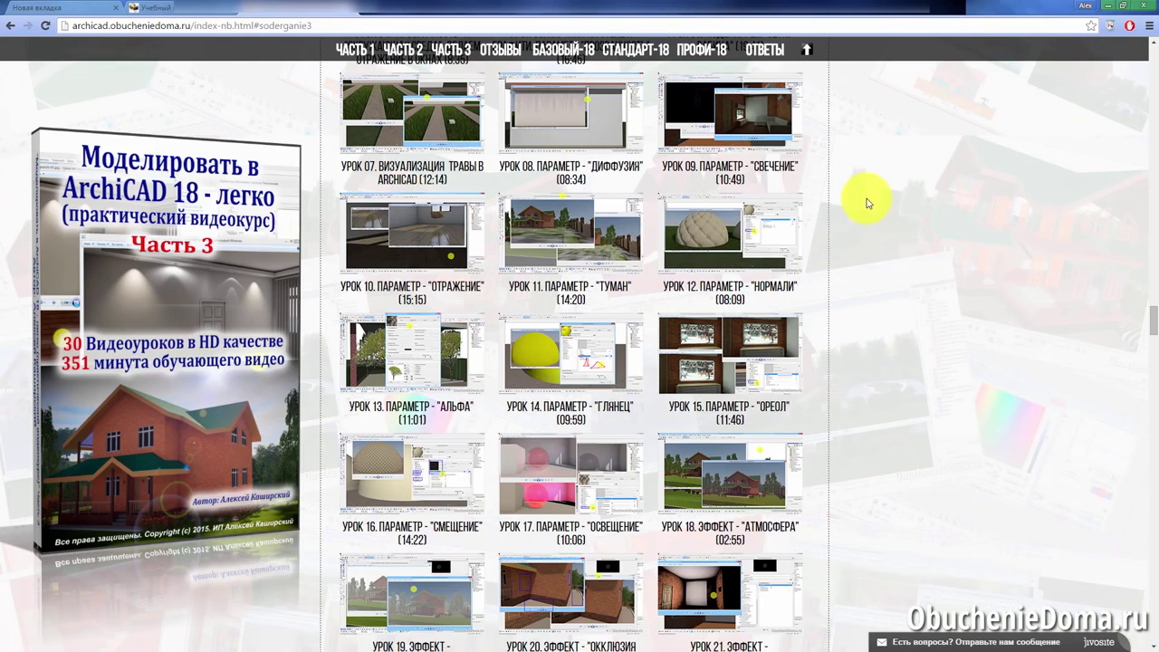
scroll(866, 203, down, 12)
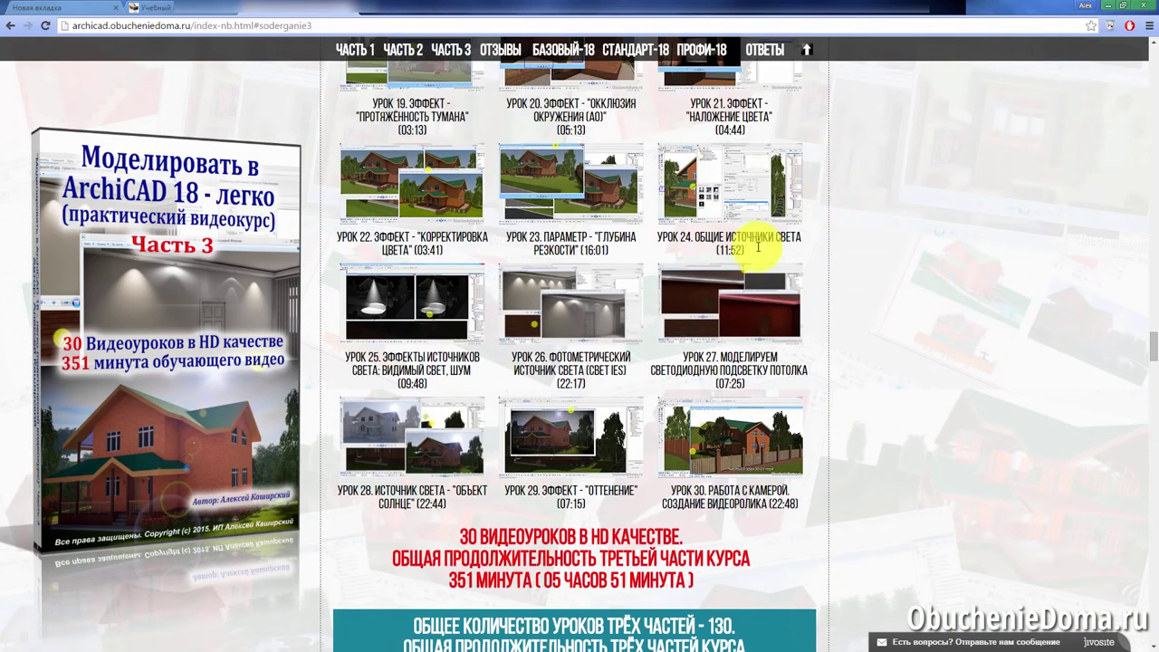
scroll(718, 302, up, 1)
scroll(717, 302, up, 19)
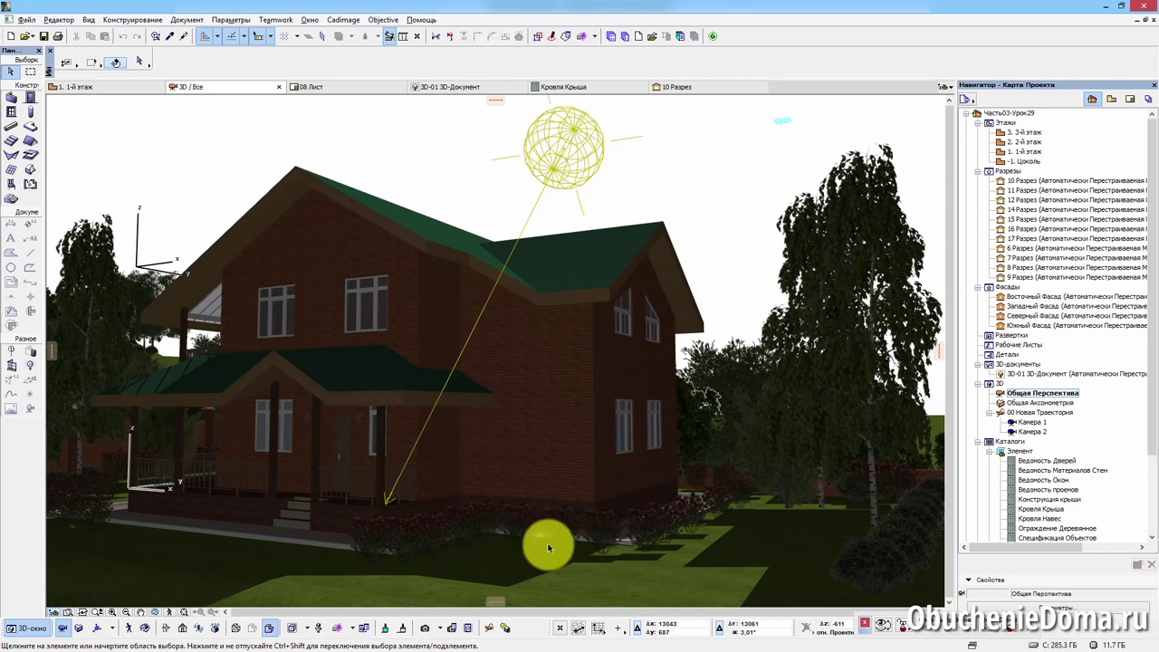
Step: Switch to ArchiCAD, open the visualization settings for the 3D view and review the available scene presets
click(449, 628)
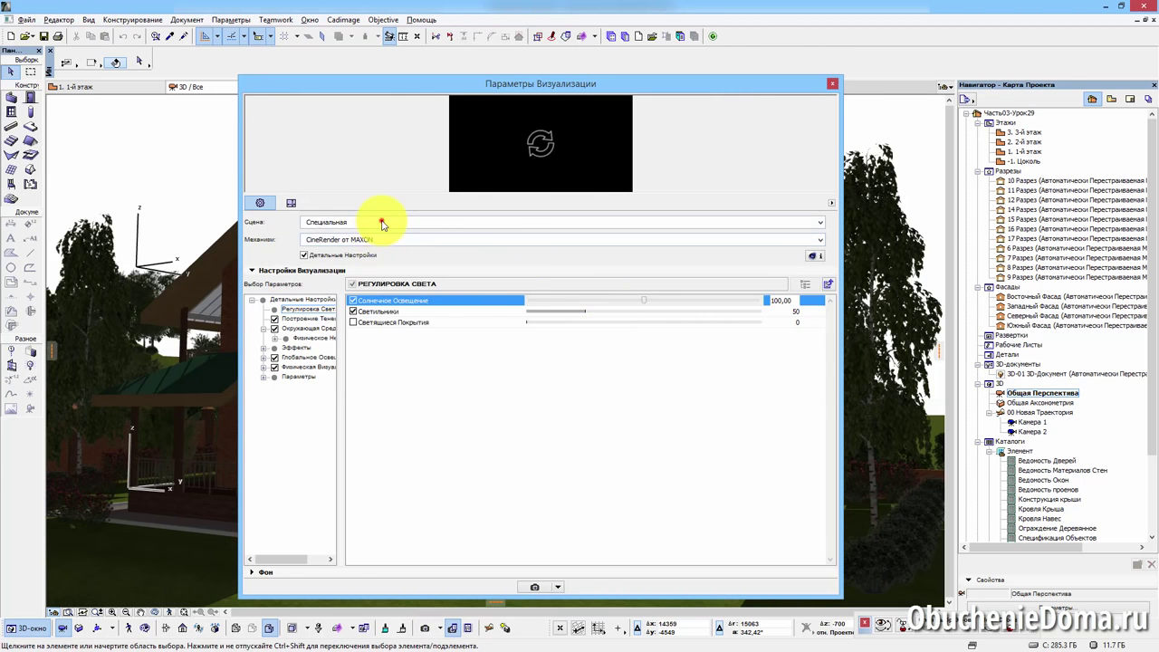
click(382, 222)
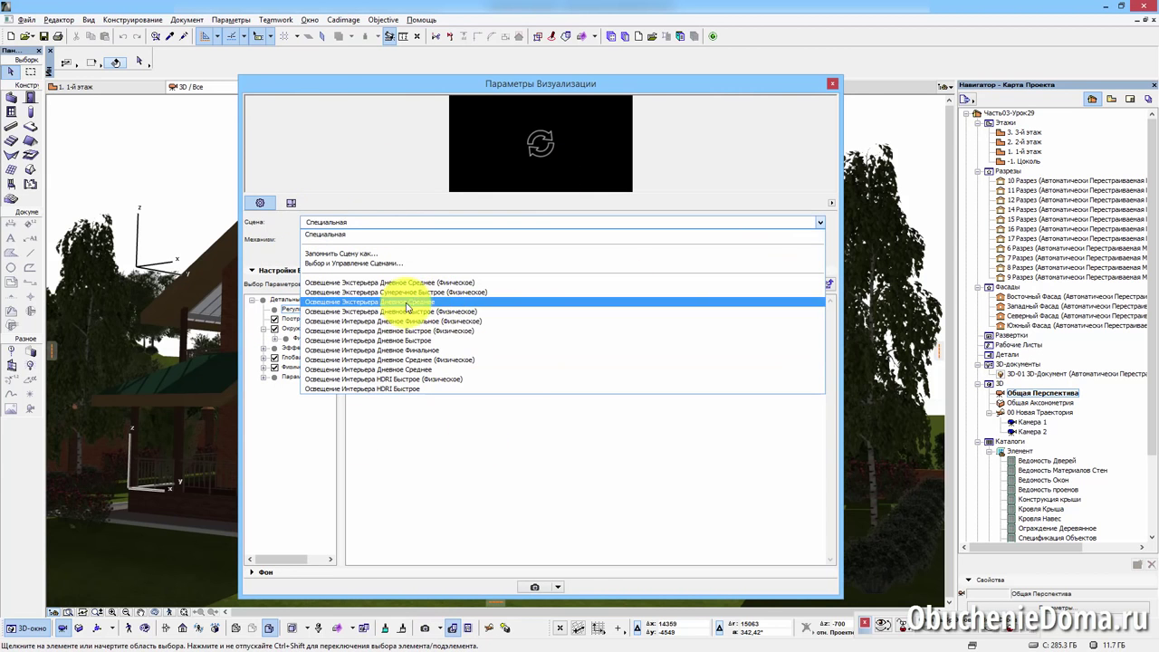
click(328, 78)
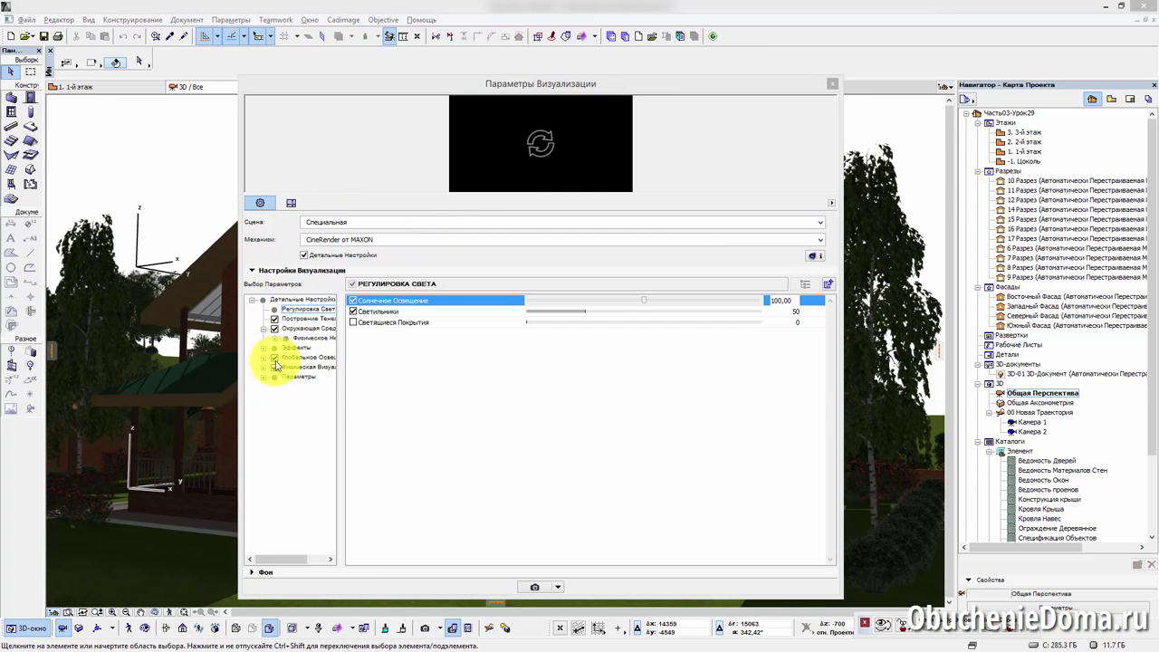
Step: Switch Global Illumination (GI) off and back on in the detailed visualization settings
click(276, 359)
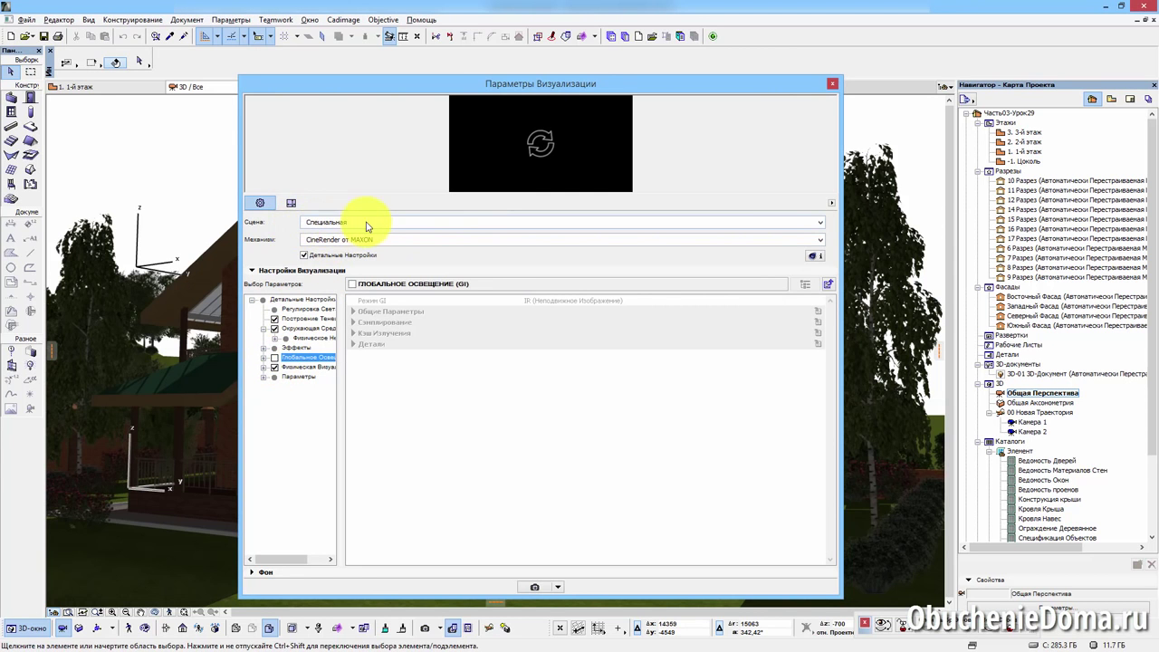
click(274, 359)
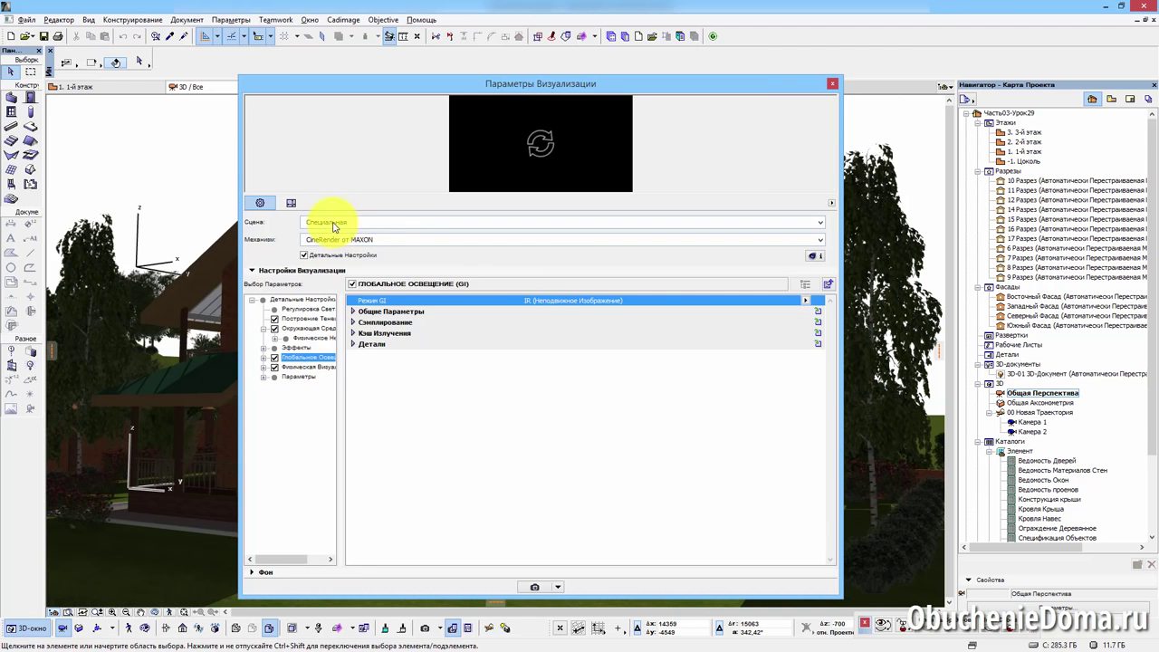
Step: Save the custom visualization scene as "Мои настройки Экстерьер День Физические" in the folder "Освещение Экстерьера Дневное"
click(335, 227)
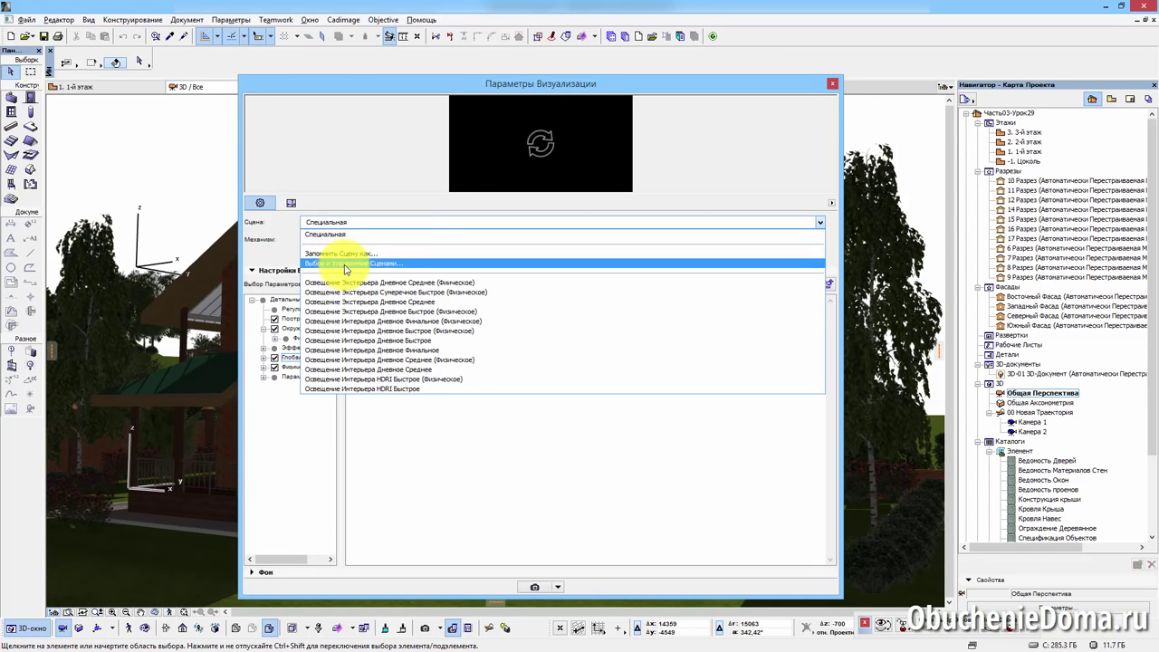
click(339, 264)
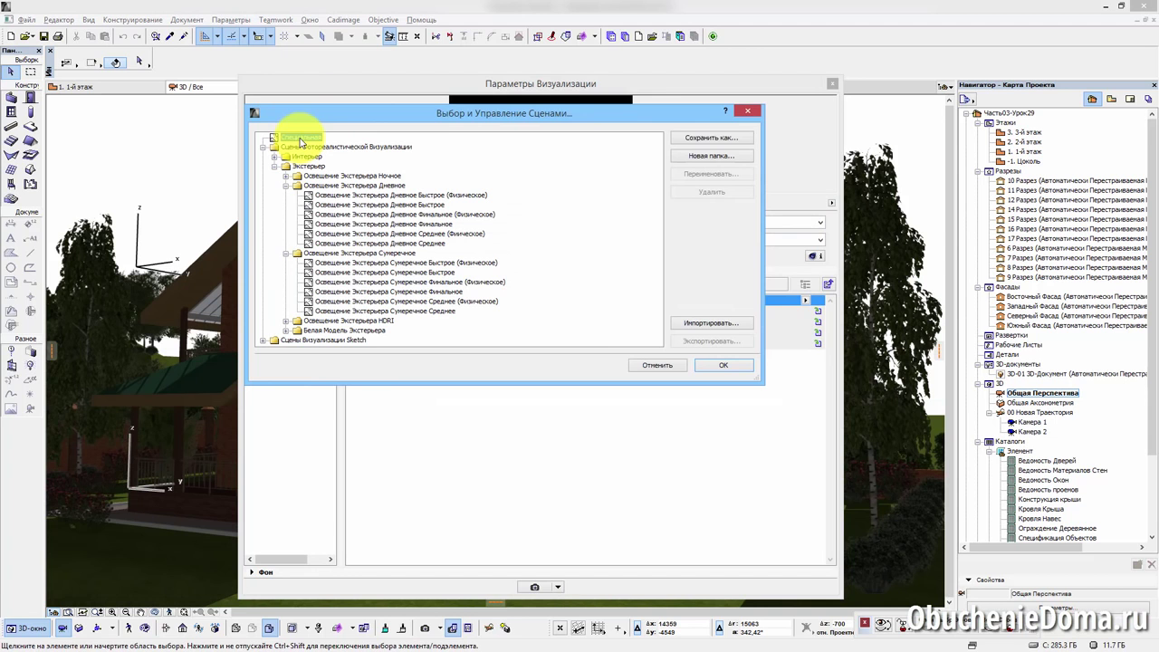
click(714, 139)
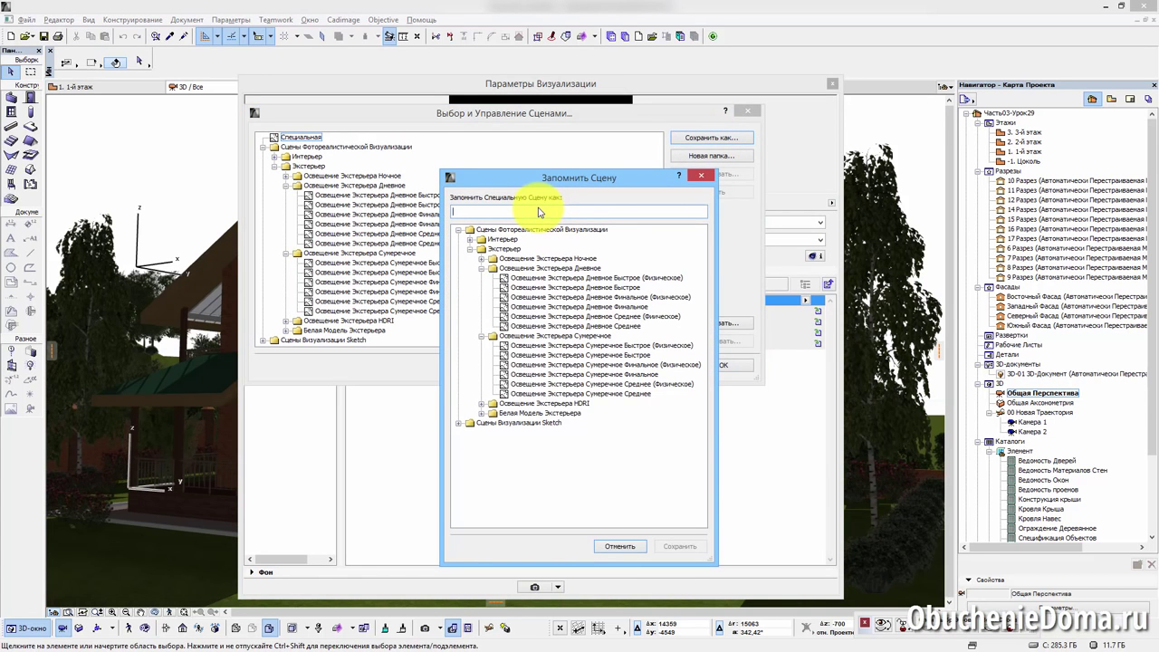
text(Мои)
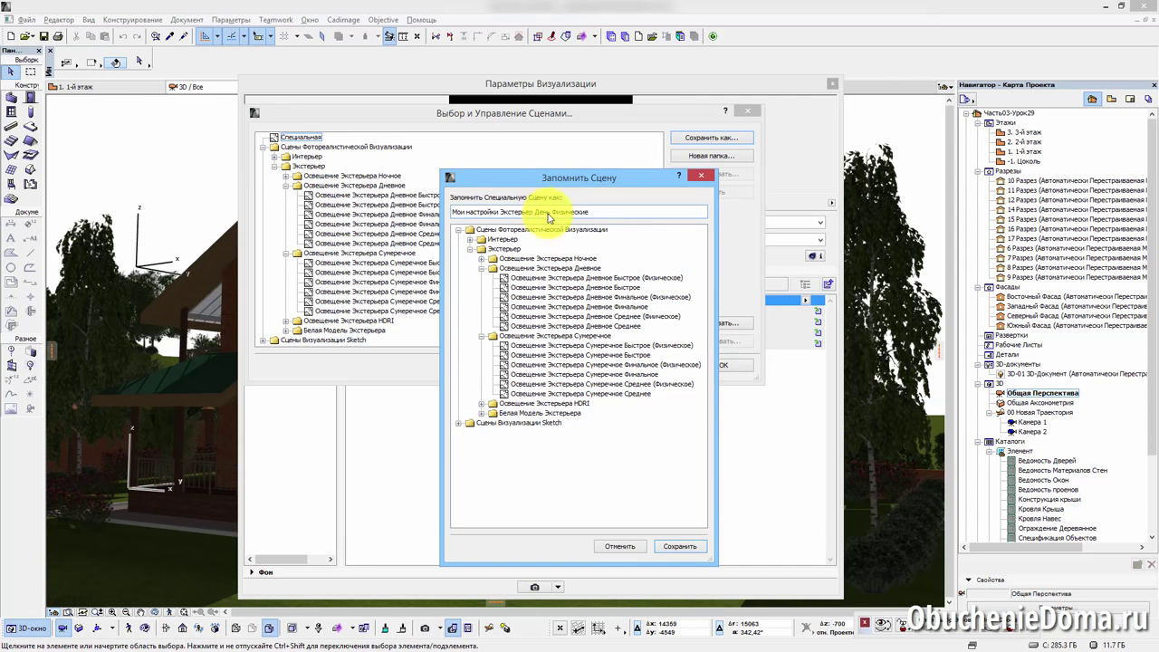
drag(593, 178, 641, 139)
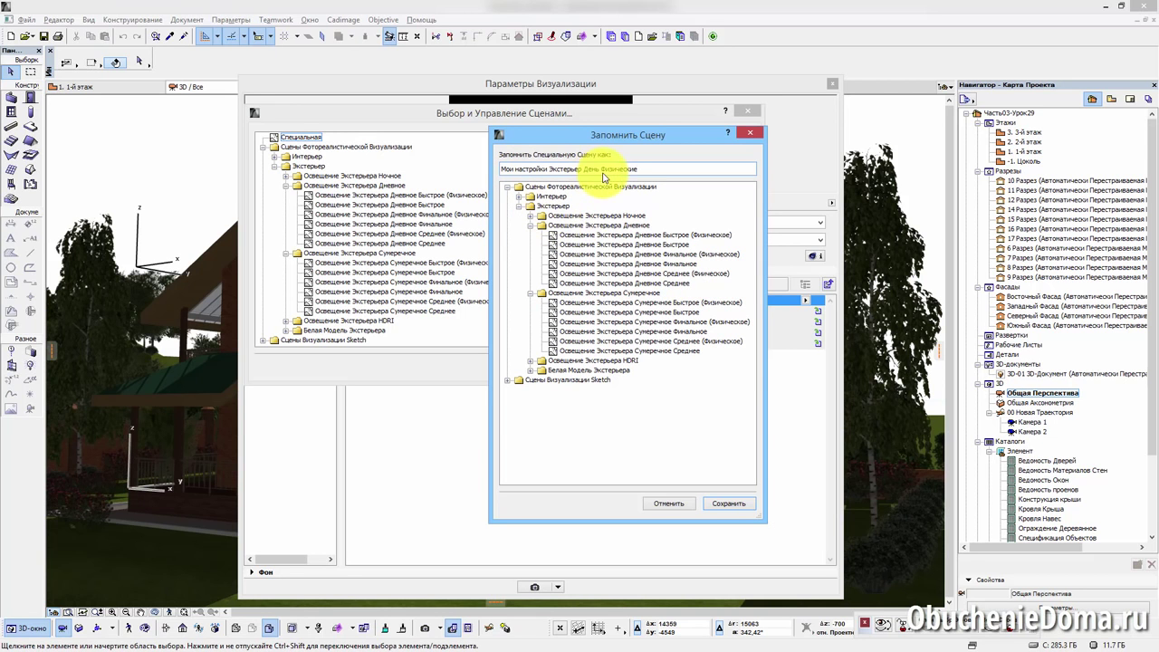
click(584, 224)
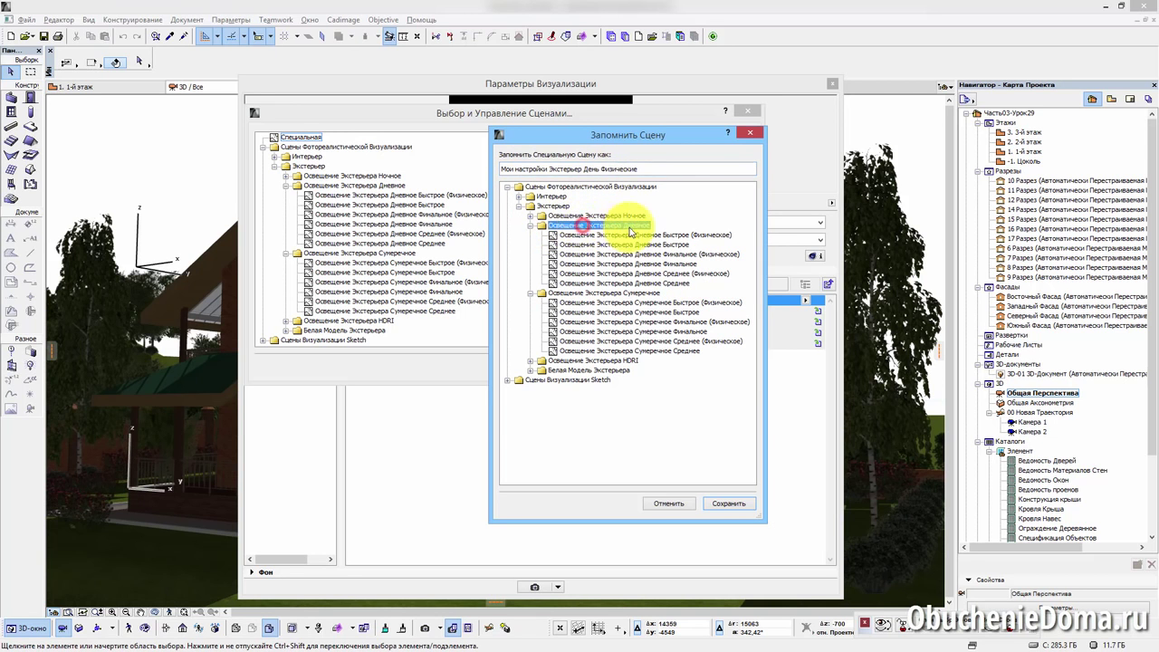
click(729, 504)
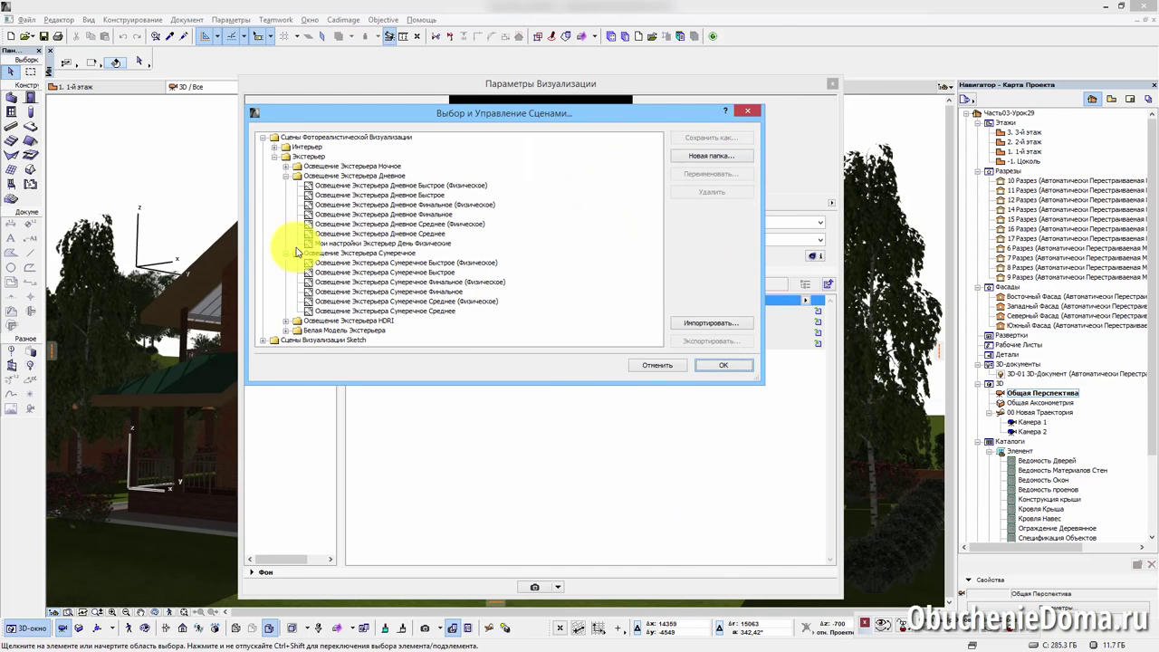
drag(293, 243, 476, 261)
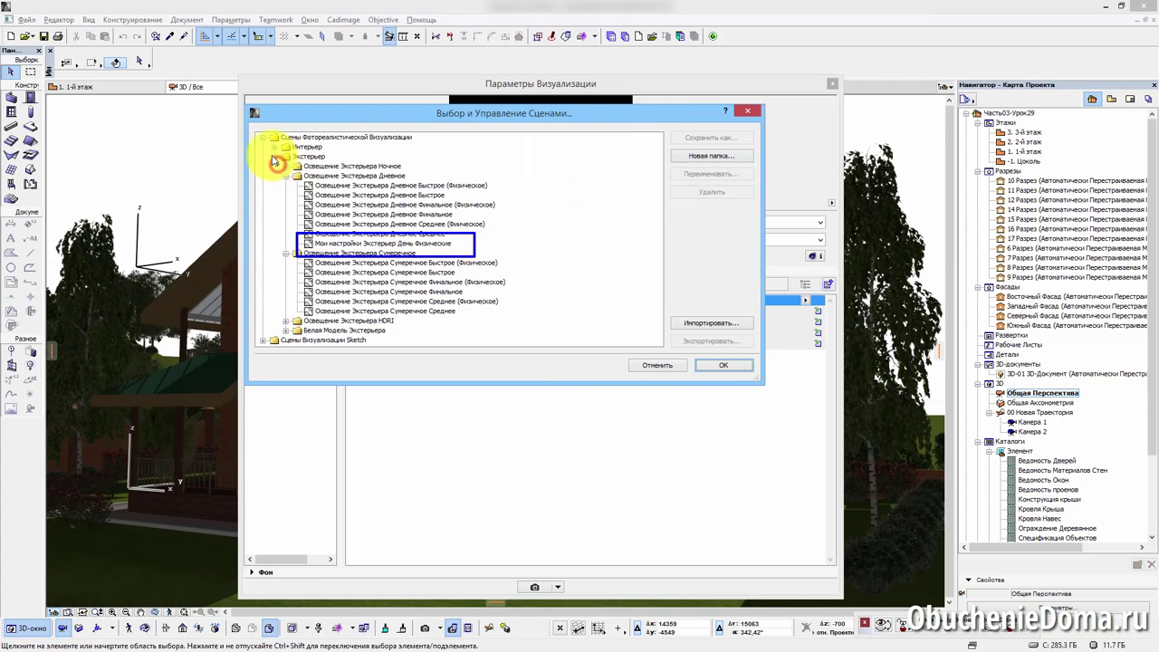
mouse_move(278, 176)
mouse_down()
mouse_move(446, 181)
mouse_move(432, 161)
mouse_move(415, 186)
mouse_up()
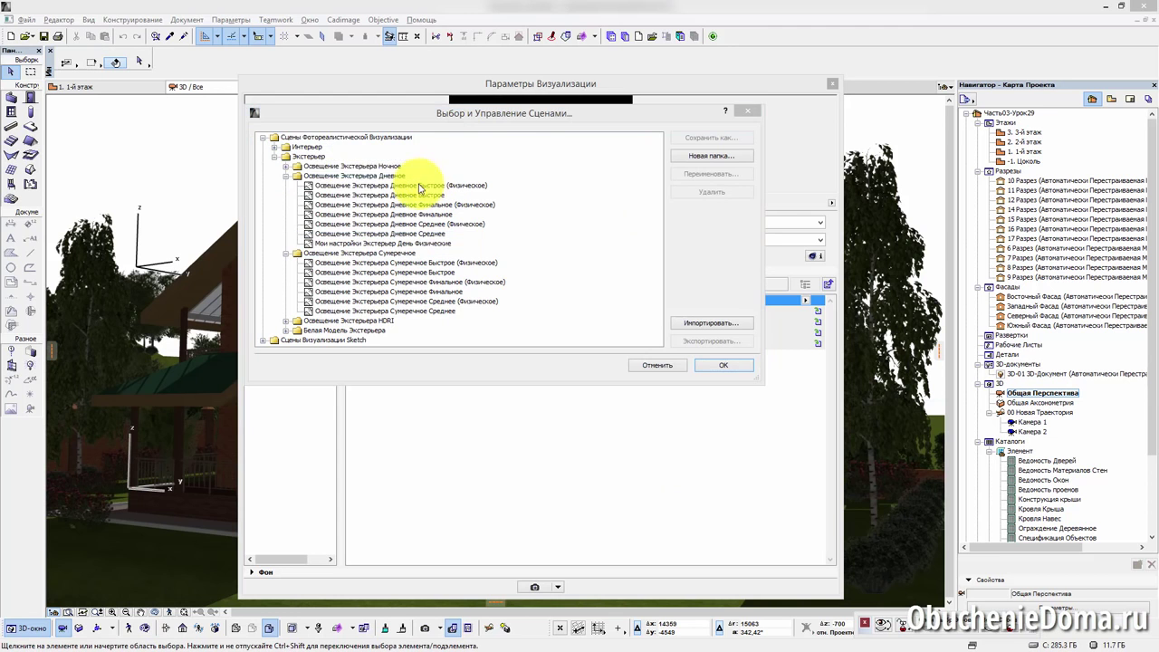
drag(283, 170, 437, 187)
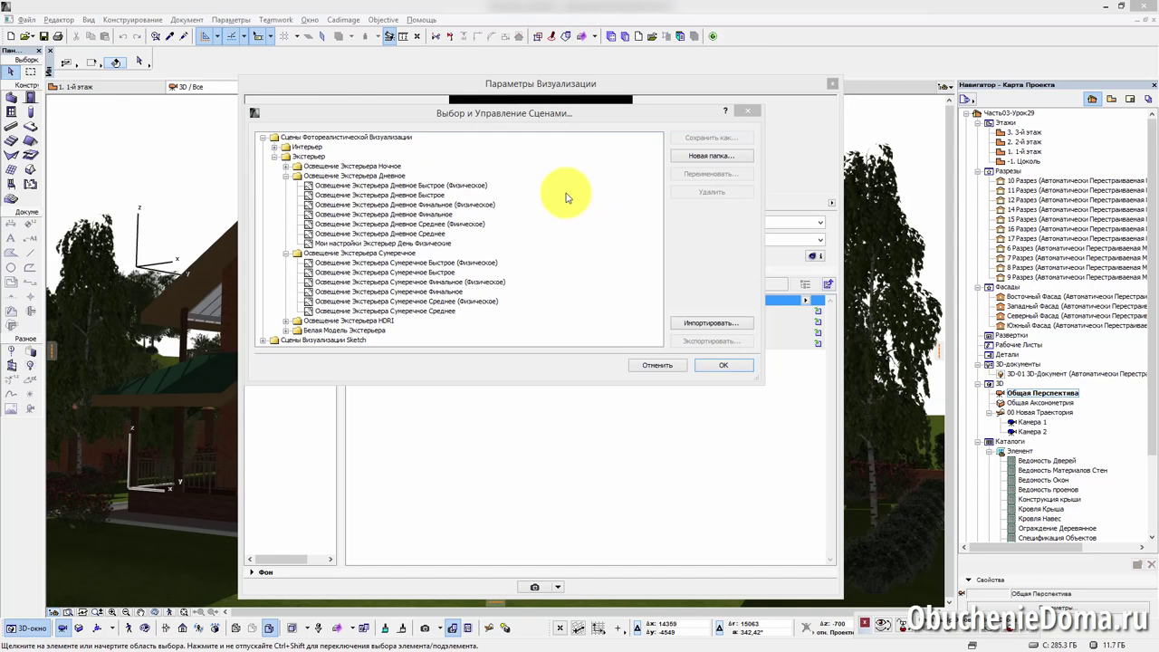
click(524, 114)
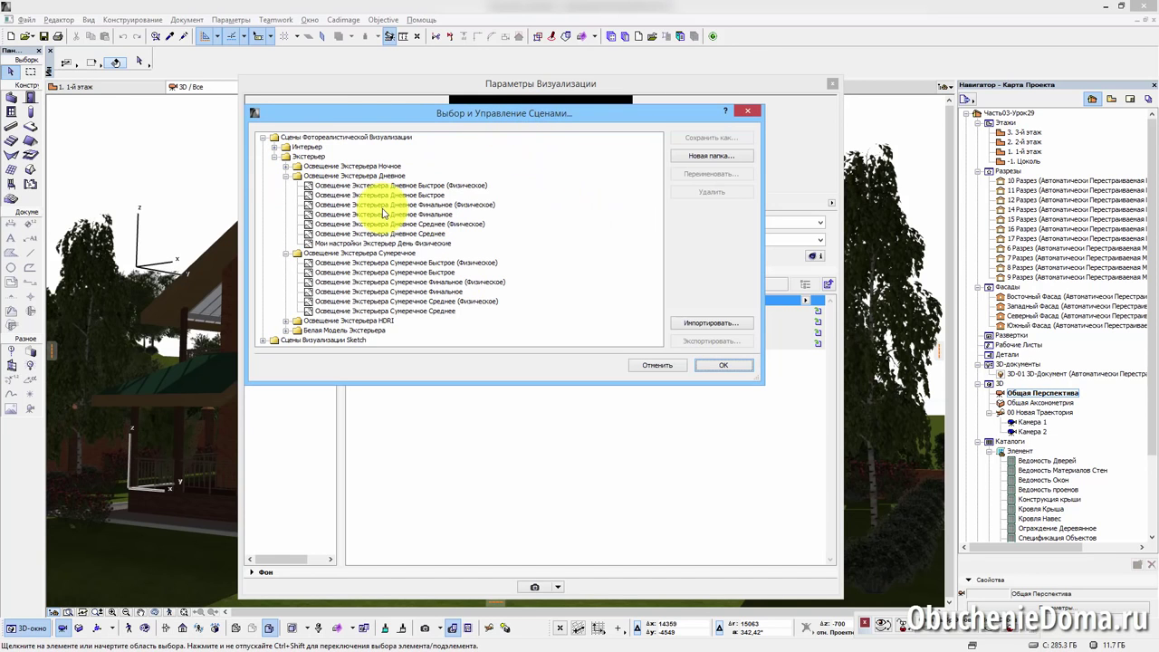
Step: Export the scene "Мои настройки Экстерьер День Физические" to the desktop as a .renderingscene file
click(375, 243)
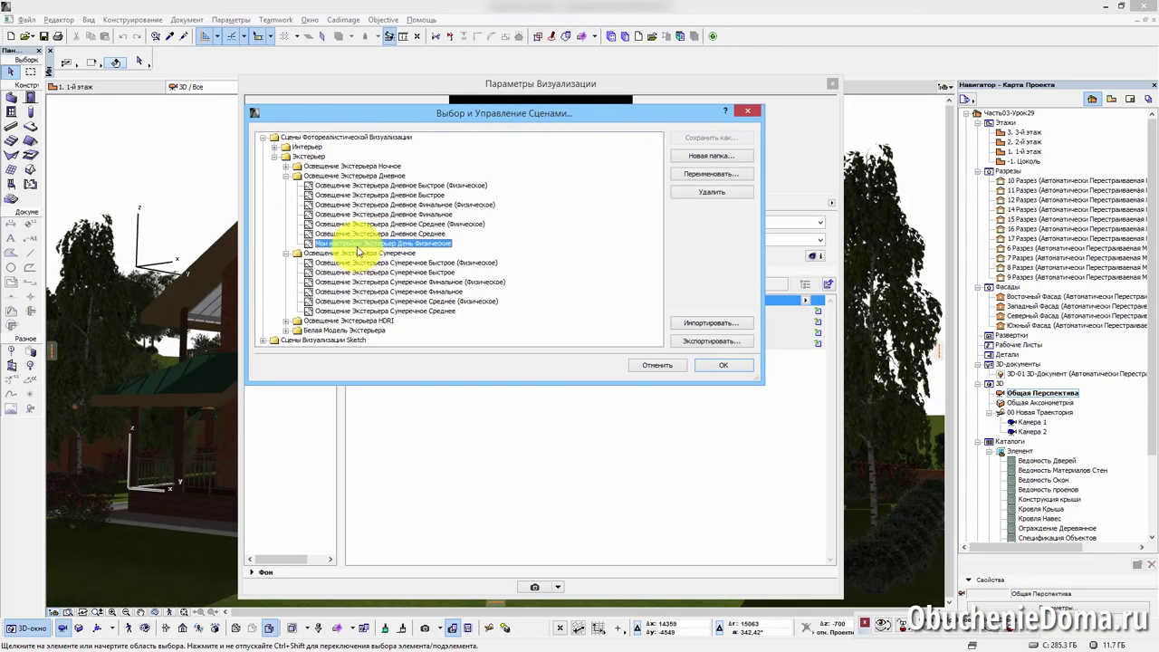
click(718, 344)
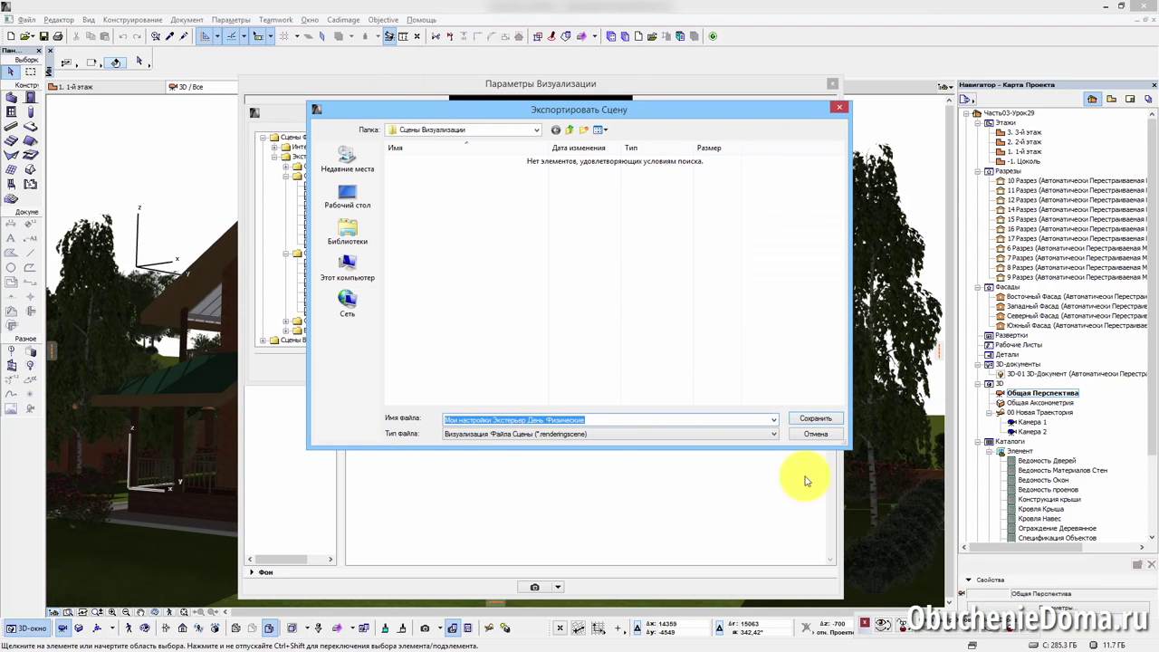
click(511, 129)
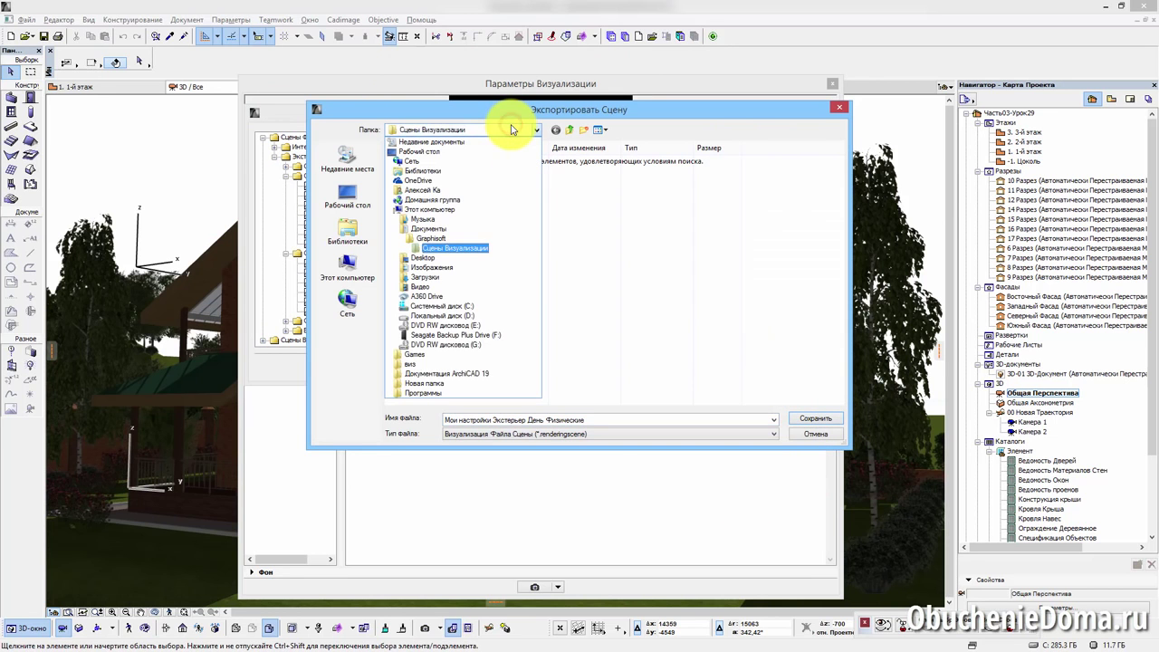
click(512, 128)
click(331, 195)
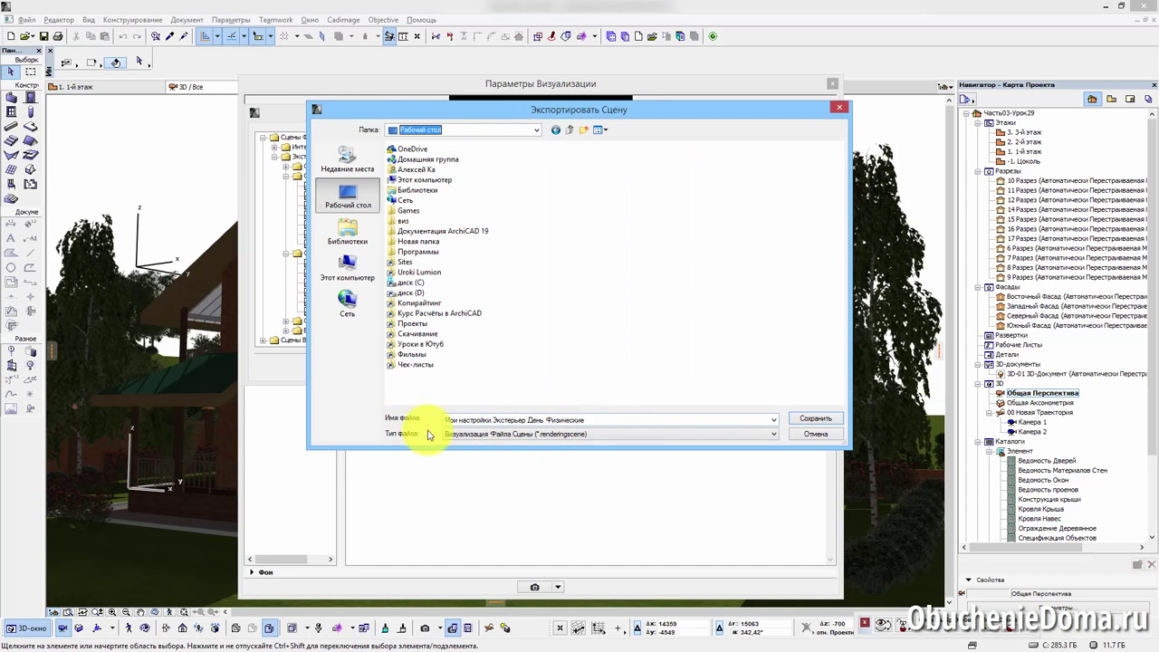
click(456, 435)
click(543, 444)
click(820, 418)
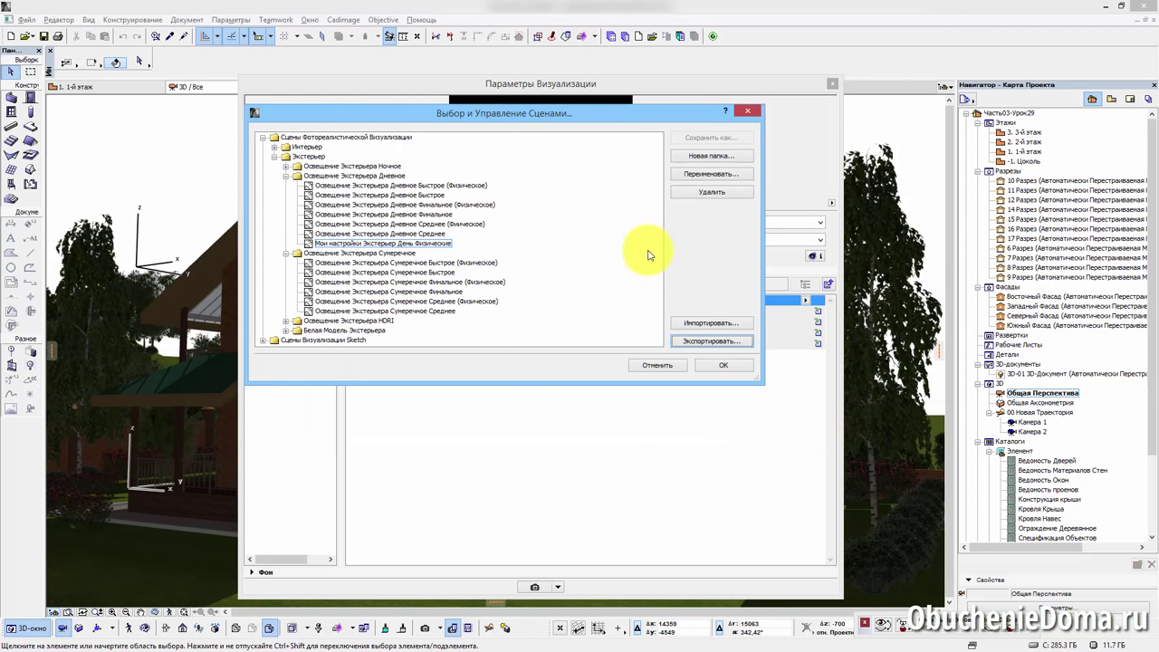
Step: Apply the scene "Мои настройки Экстерьер День Физические" and close the visualization settings
click(723, 365)
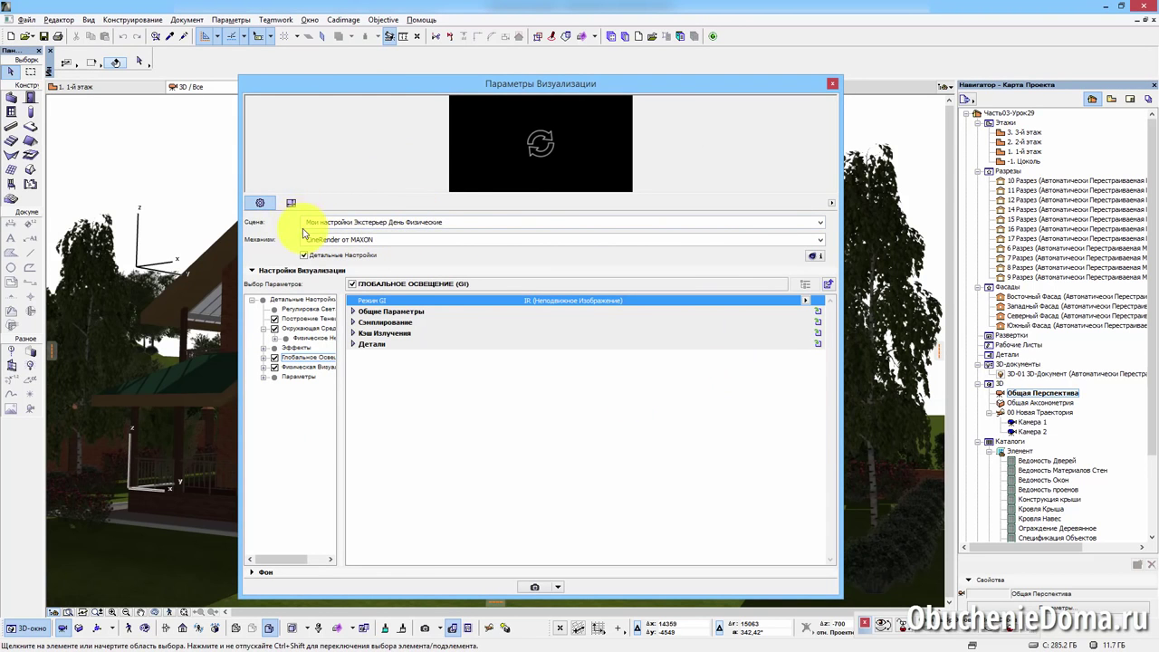
drag(294, 210, 531, 245)
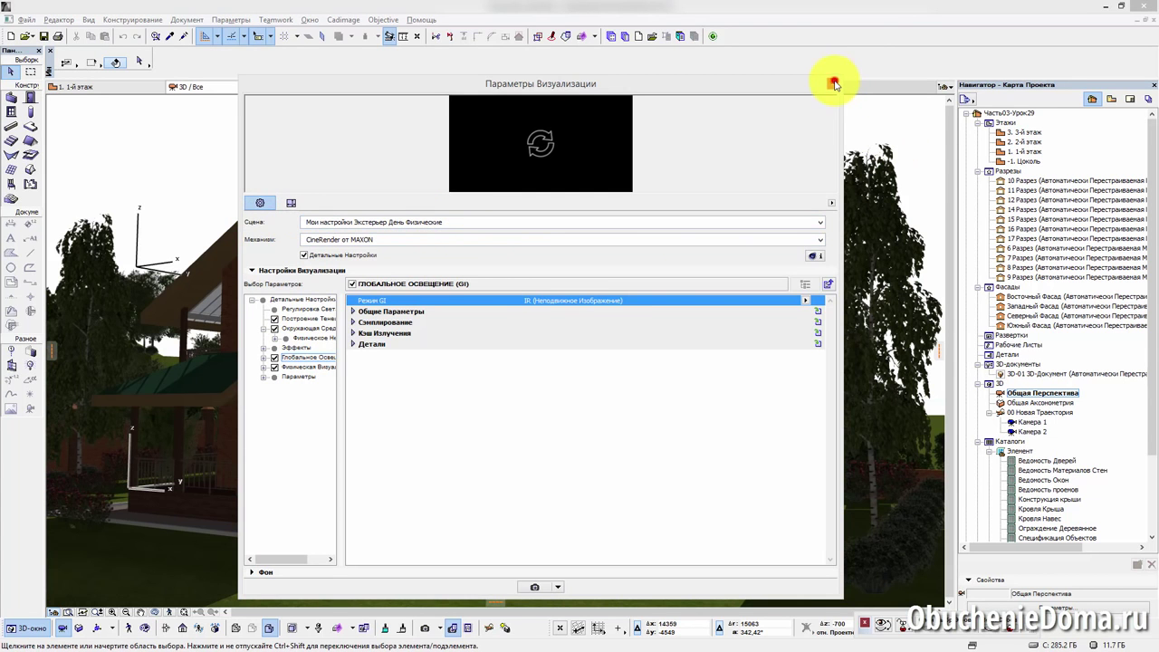
click(834, 83)
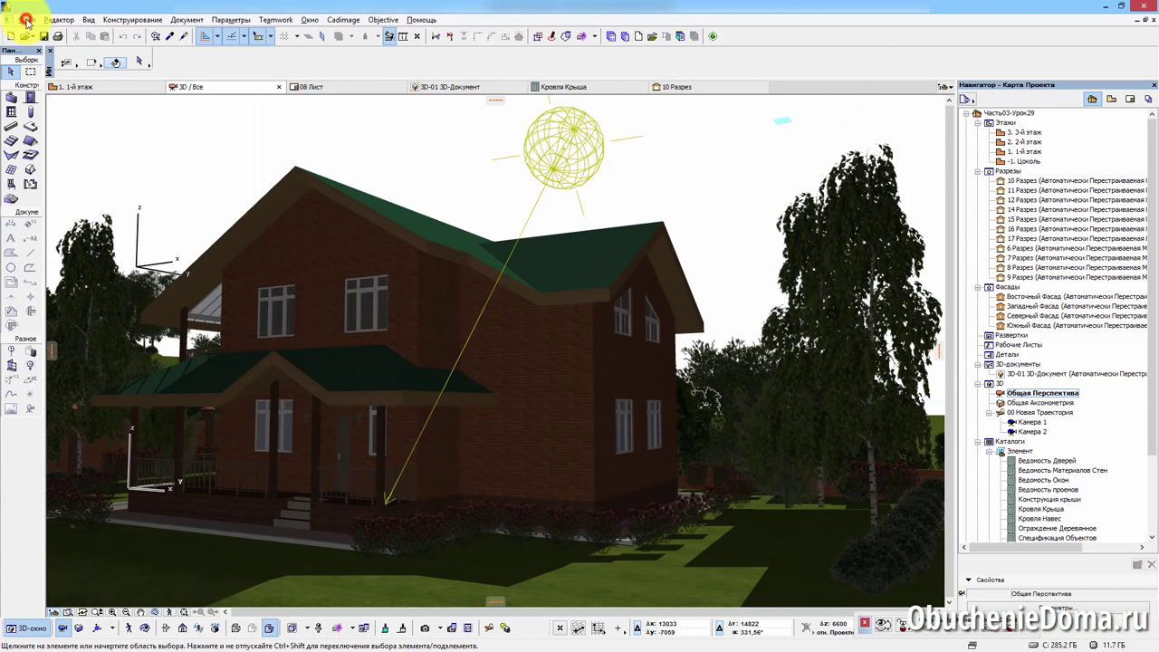
Step: Open the project Часть02-Урок23-01.pln, migrating its ArchiCAD libraries and keeping the data of the missing add-ons
click(26, 19)
mouse_move(45, 34)
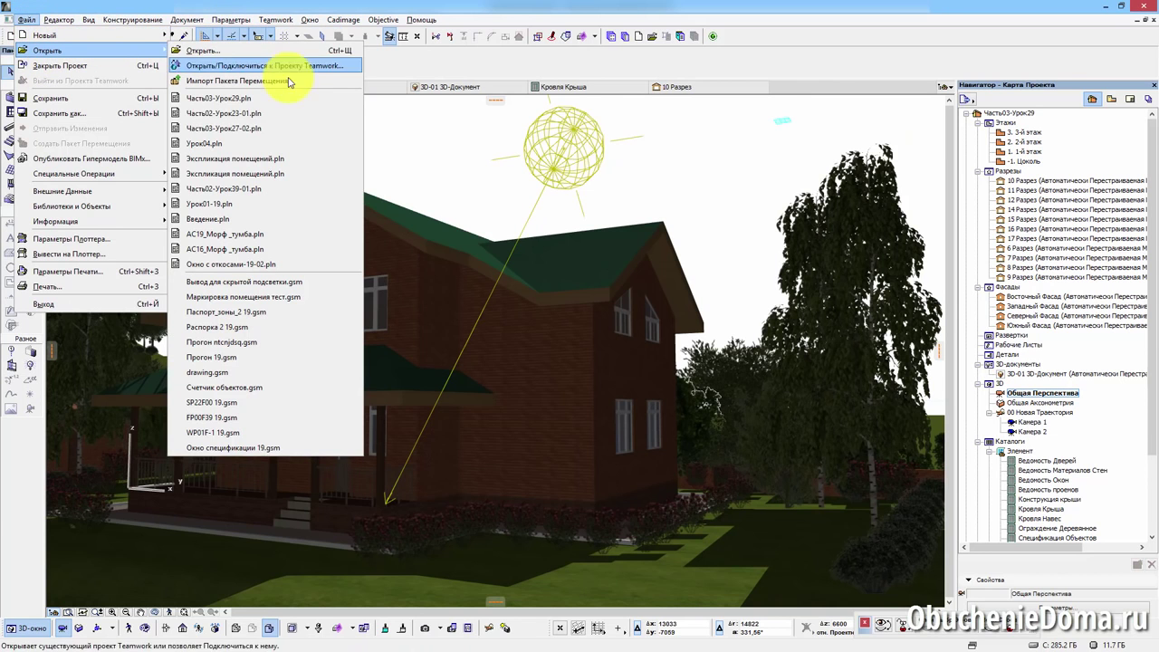
click(277, 114)
click(574, 216)
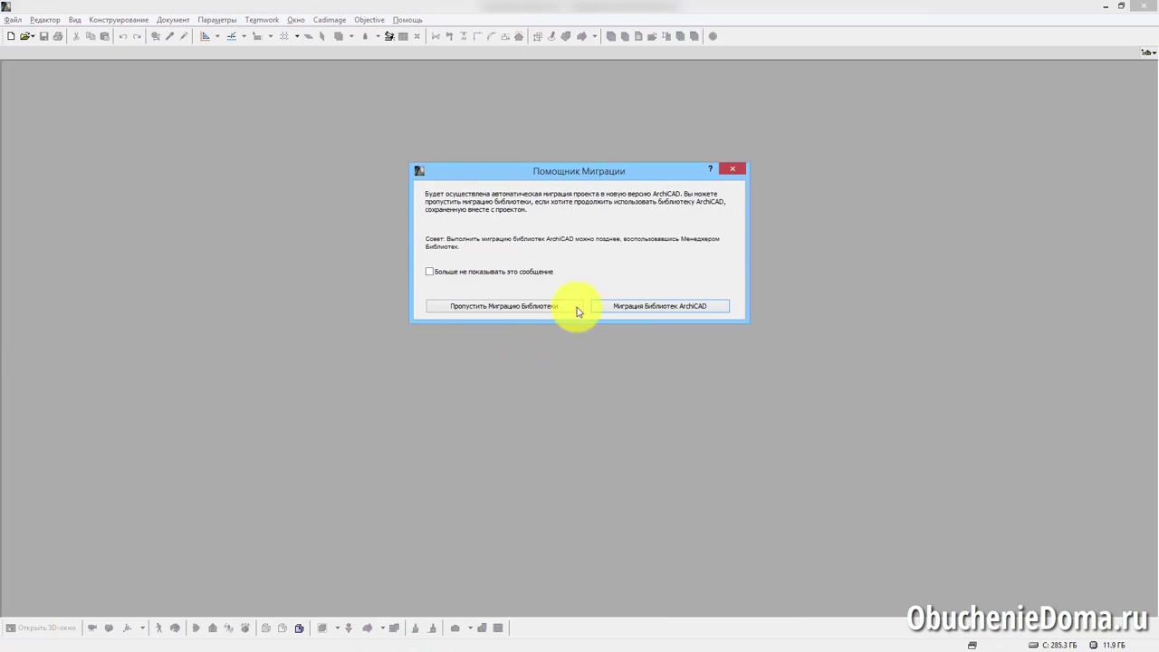
click(640, 304)
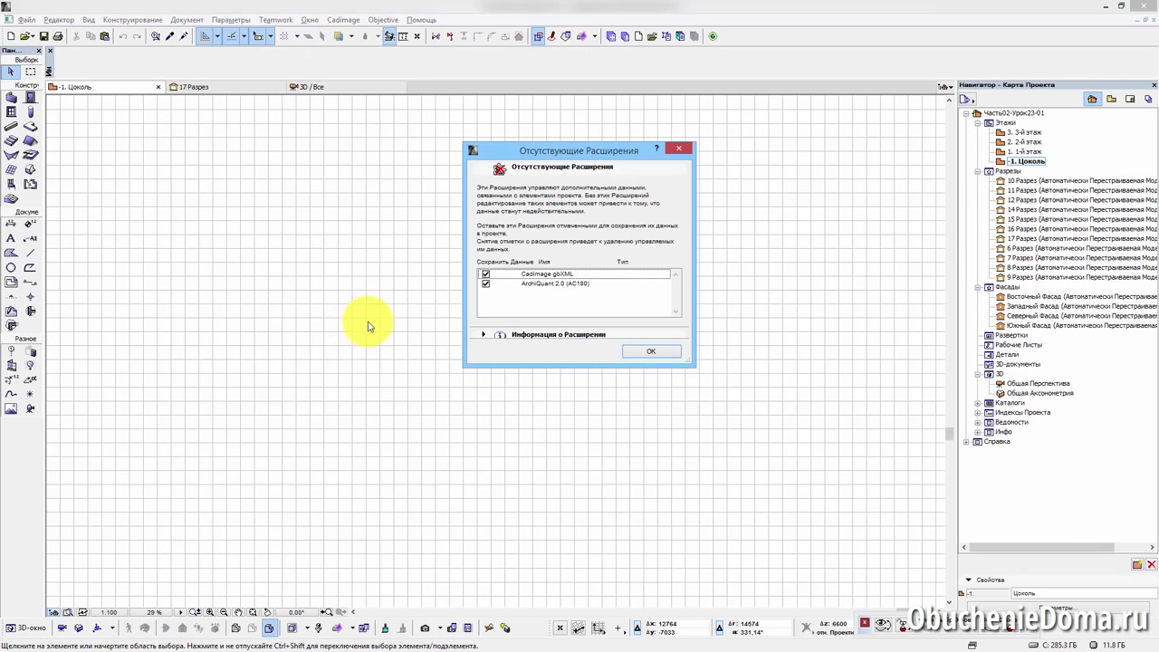
click(670, 352)
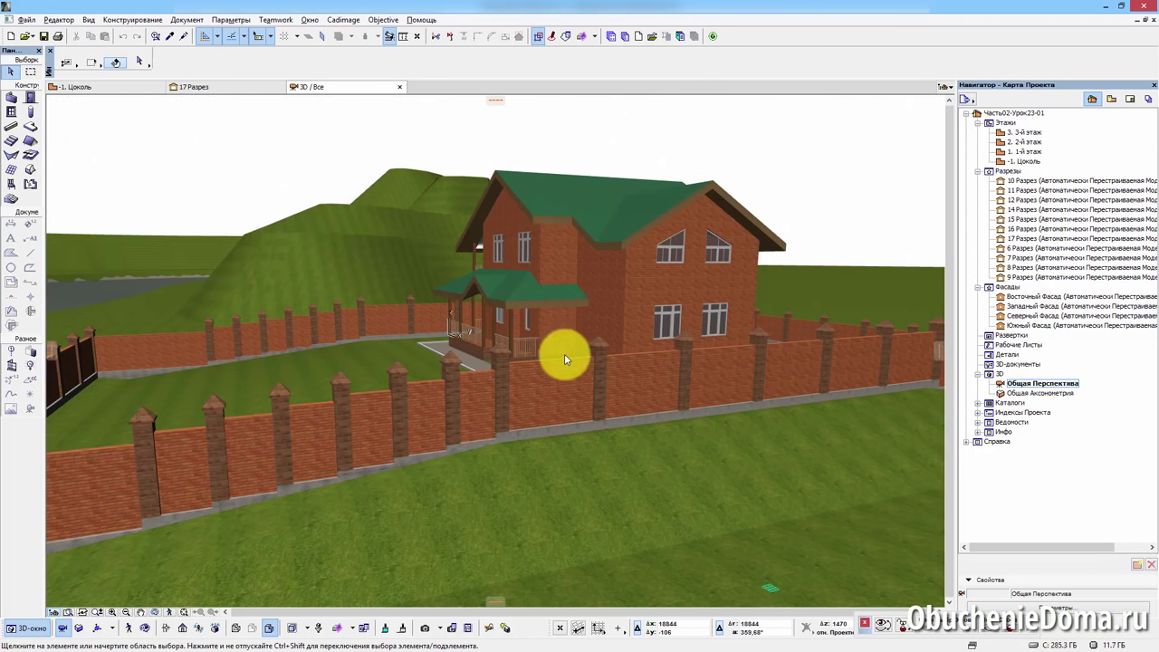
Step: Open the visualization settings for the general perspective of the house and fence
drag(563, 351, 453, 356)
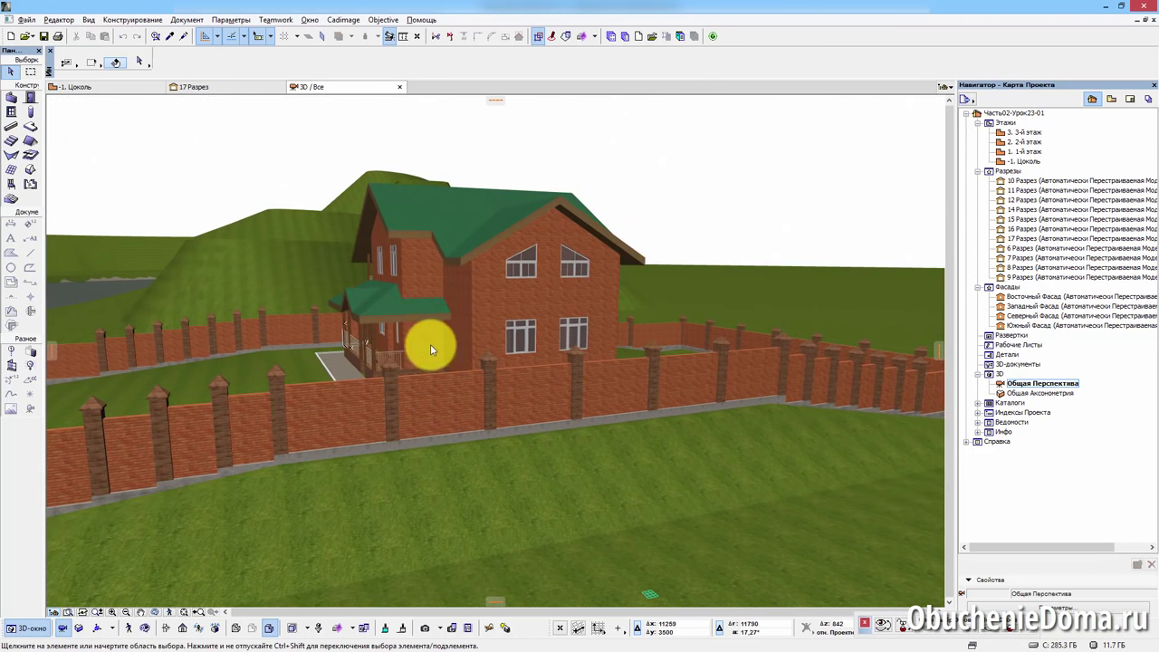
drag(547, 397, 483, 370)
click(455, 628)
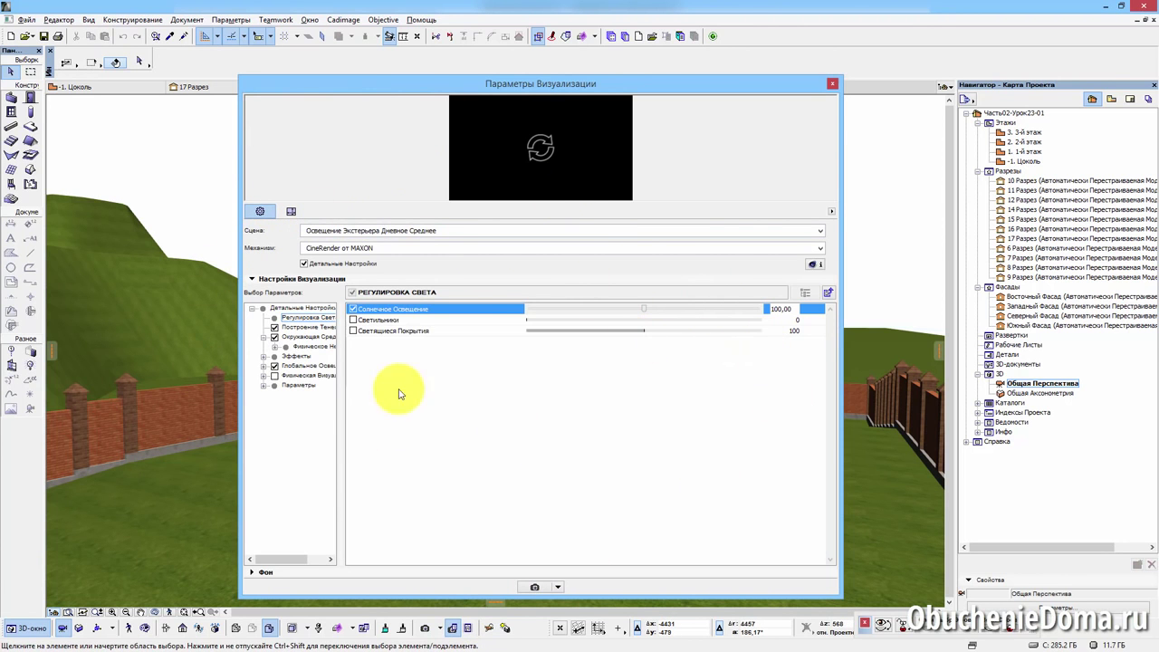
Step: Try importing "Мои настройки Экстерьер День Физические.renderingscene" from the desktop into the scene folder "Освещение Экстерьера Дневное"
click(359, 230)
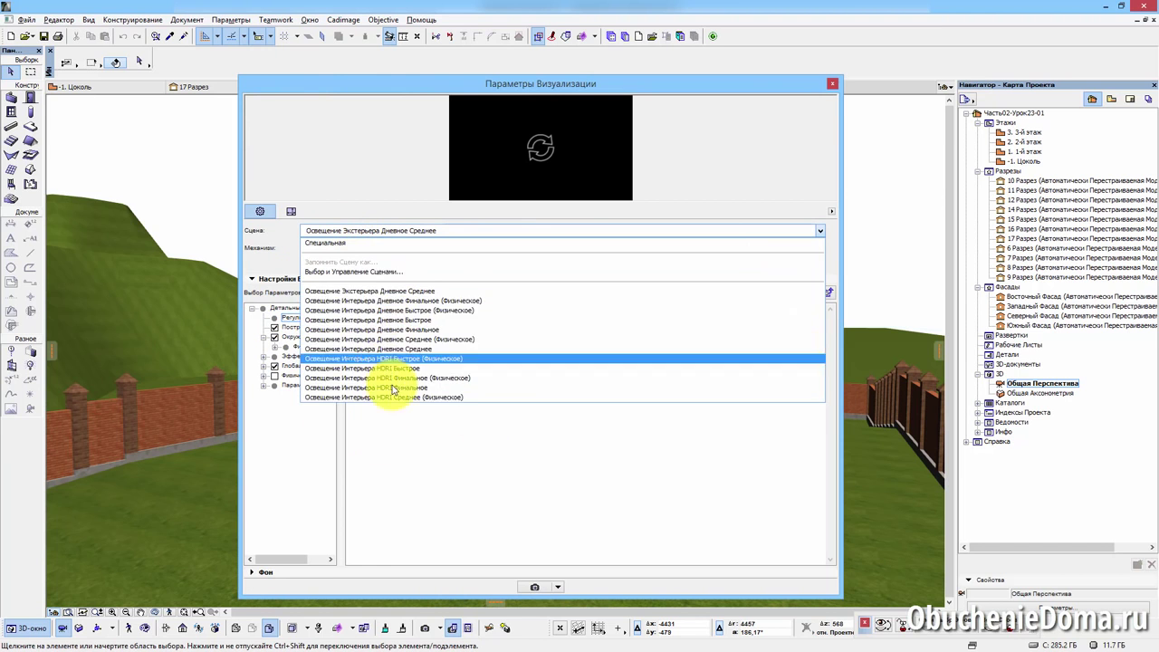
click(362, 273)
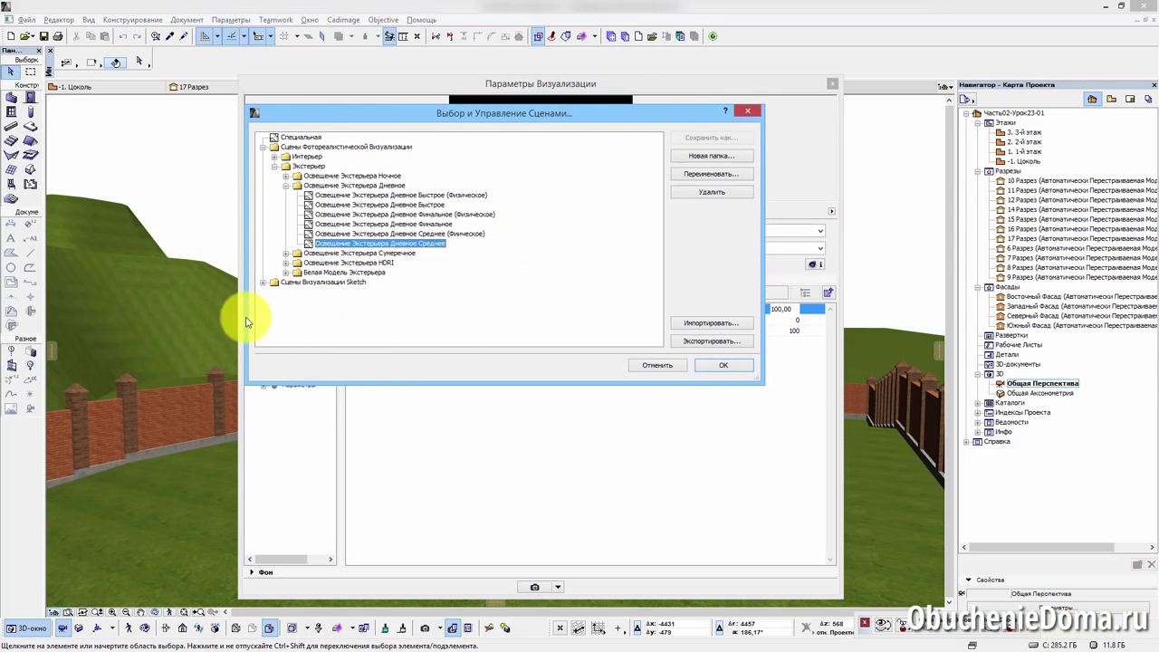
click(713, 324)
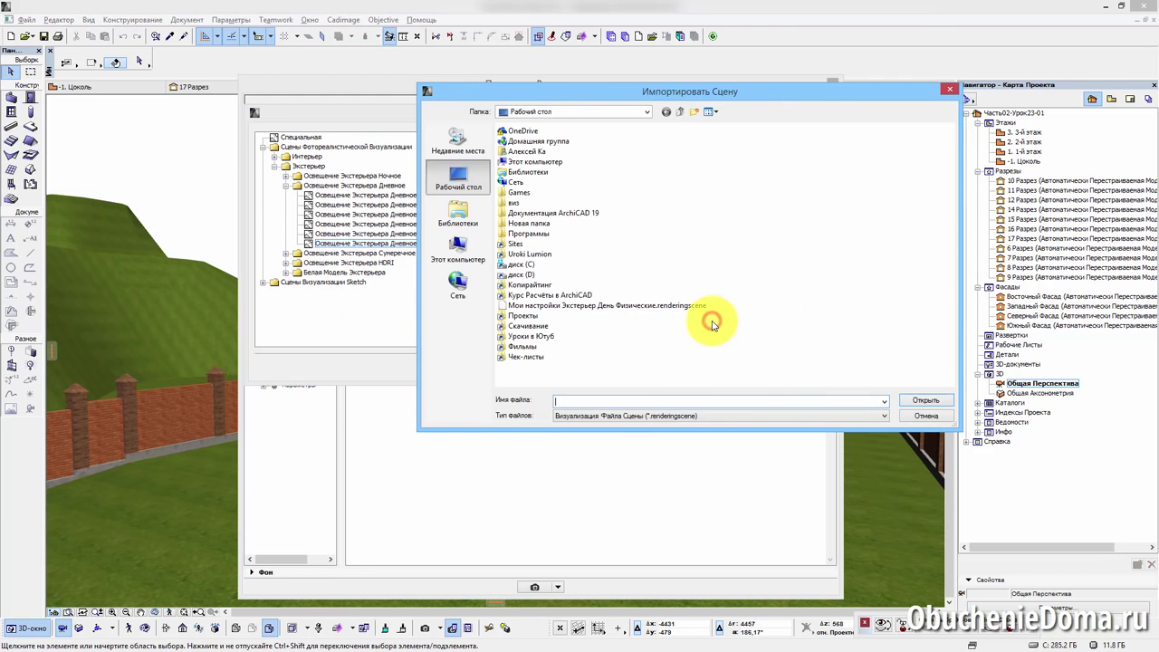
click(466, 187)
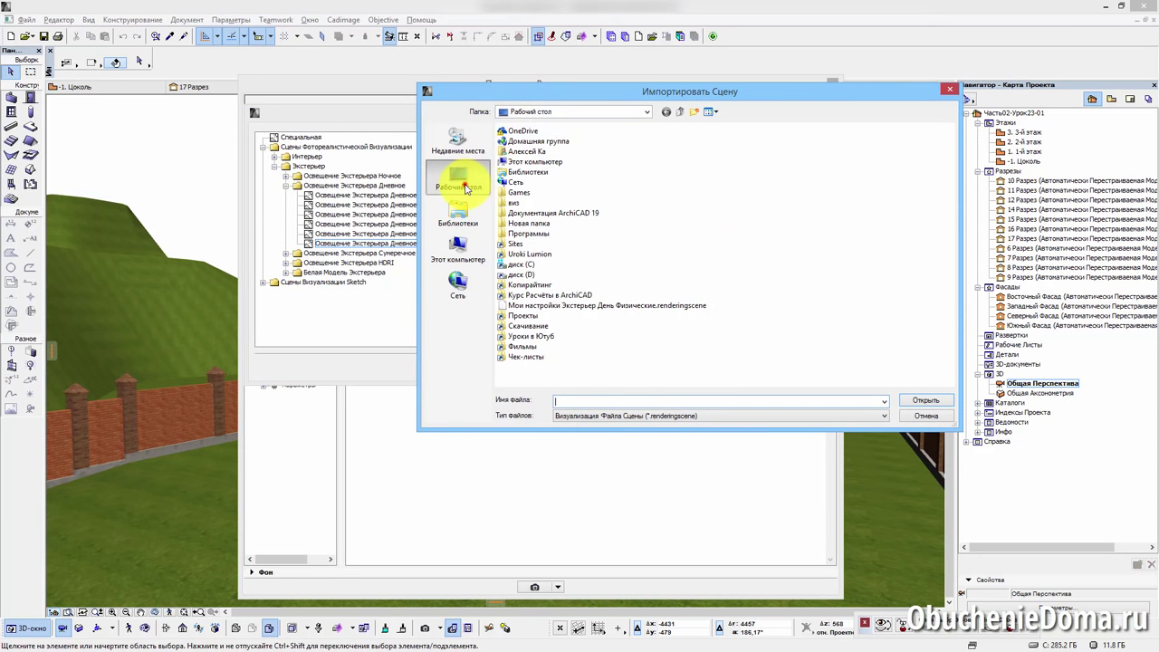
click(582, 305)
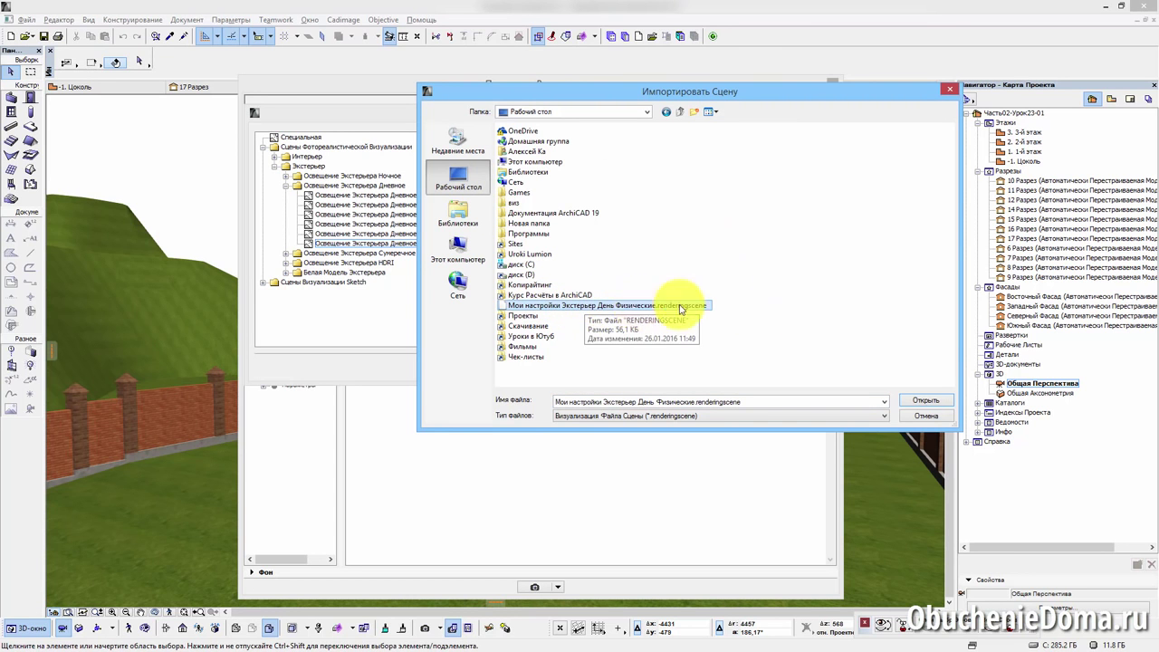
click(940, 405)
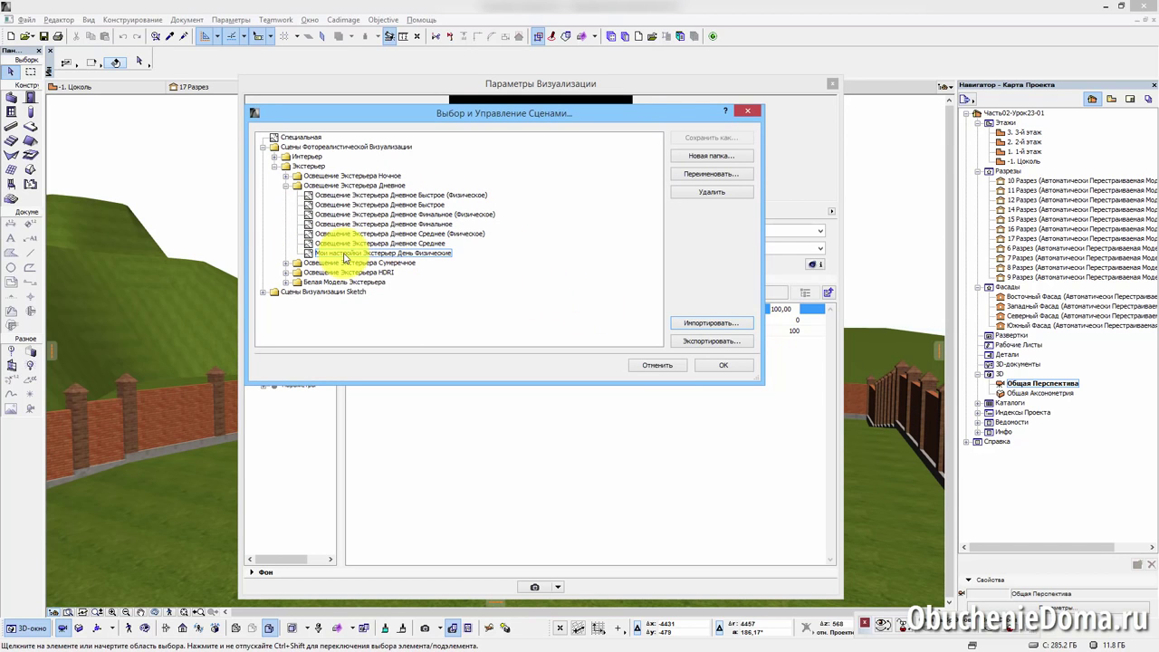
click(648, 365)
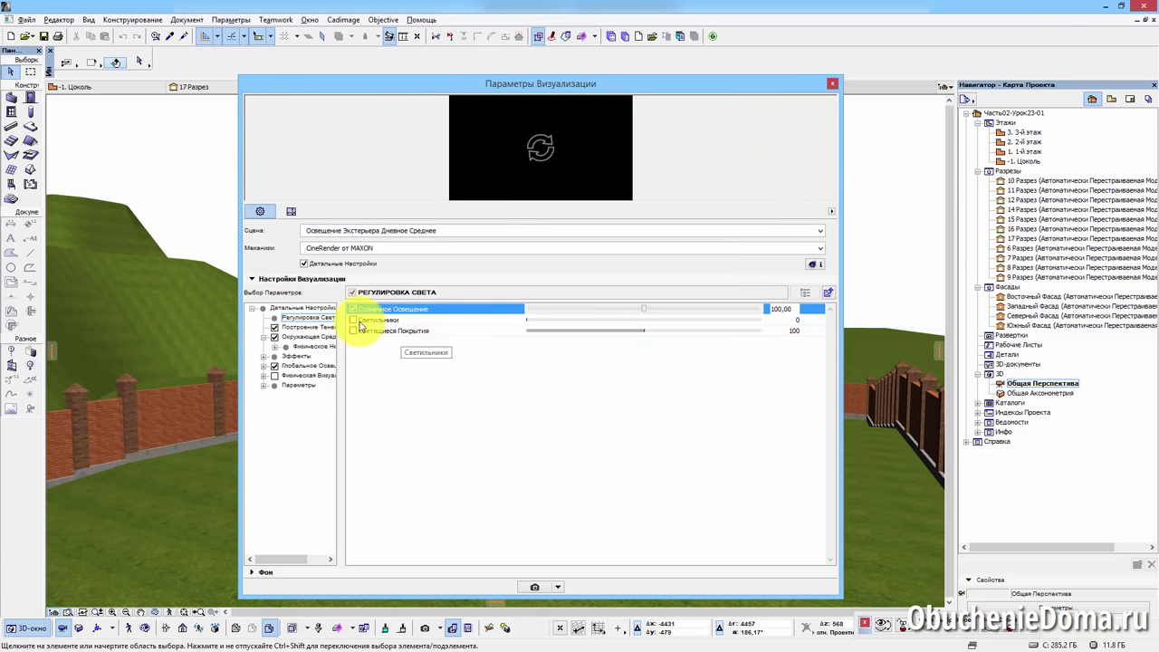
Step: Open the scene manager and select the expanded folder "Освещение Экстерьера Ночное" as the import destination
click(364, 230)
click(357, 270)
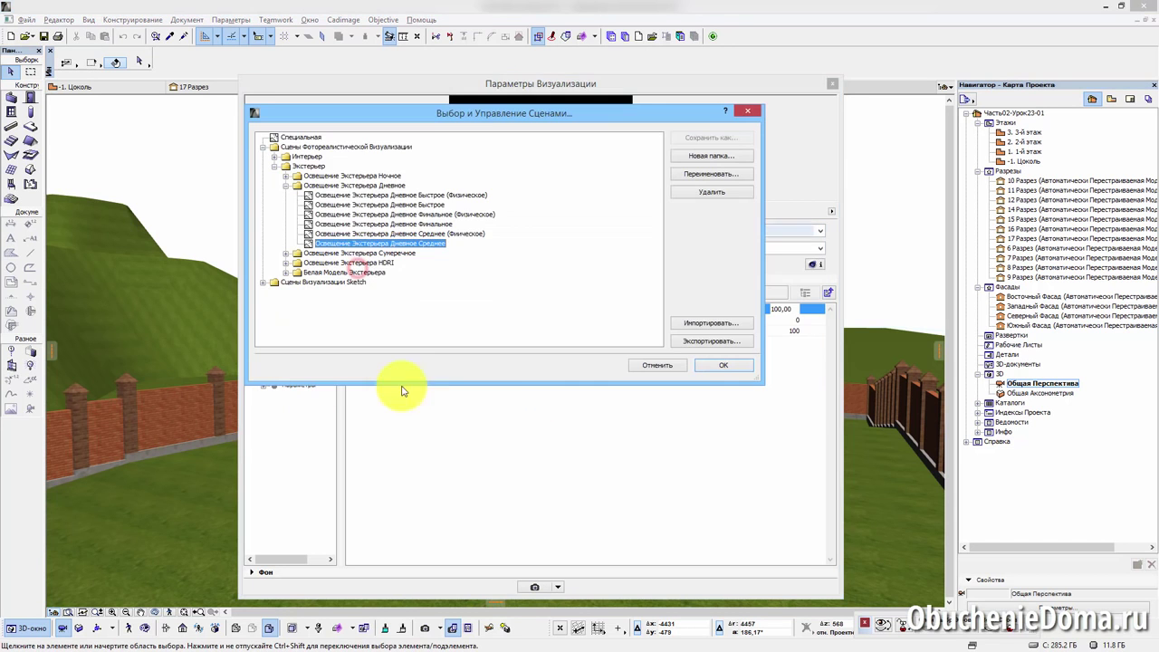
click(285, 175)
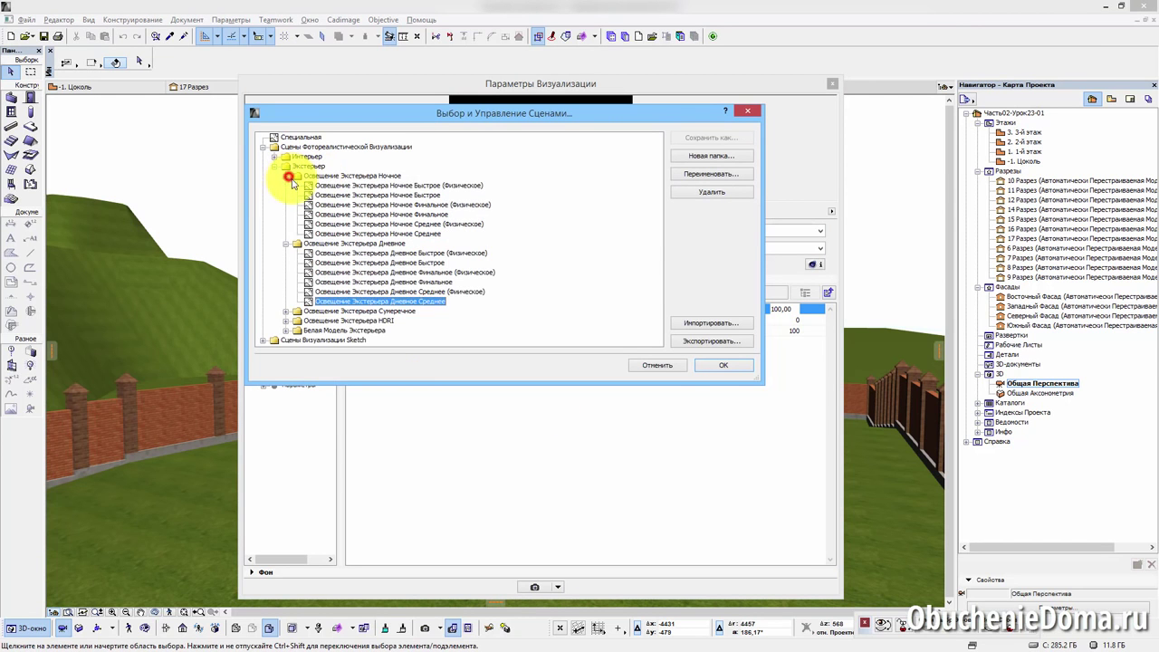
click(359, 174)
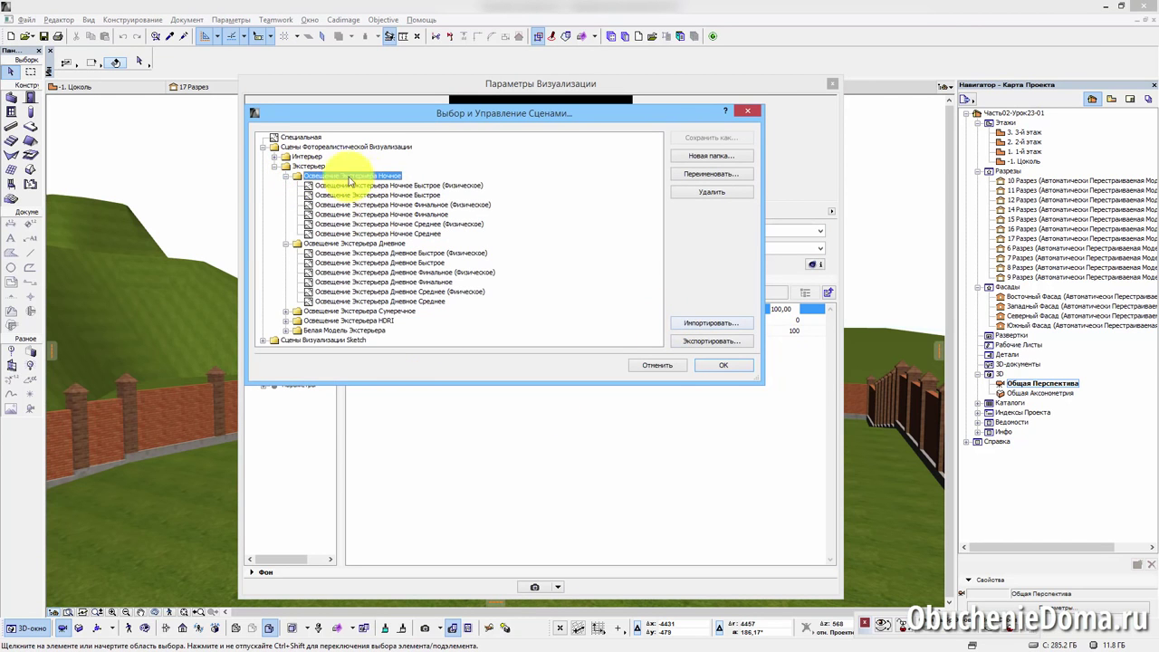
click(723, 343)
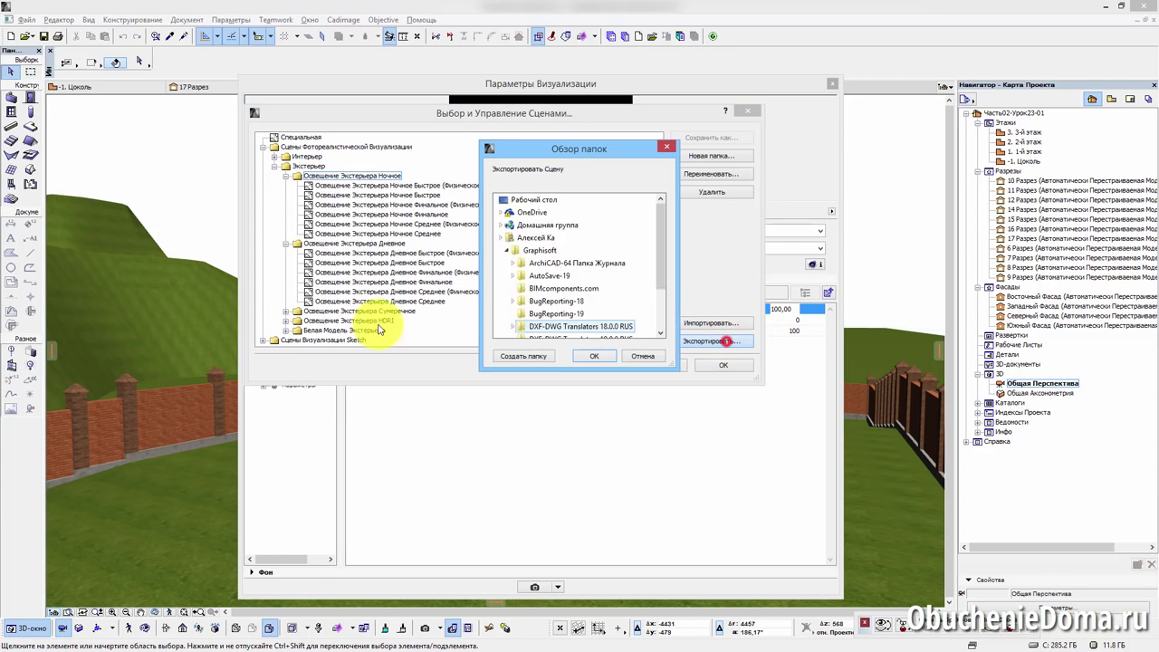
mouse_move(663, 227)
mouse_down()
mouse_move(667, 284)
mouse_move(668, 212)
mouse_up()
click(666, 146)
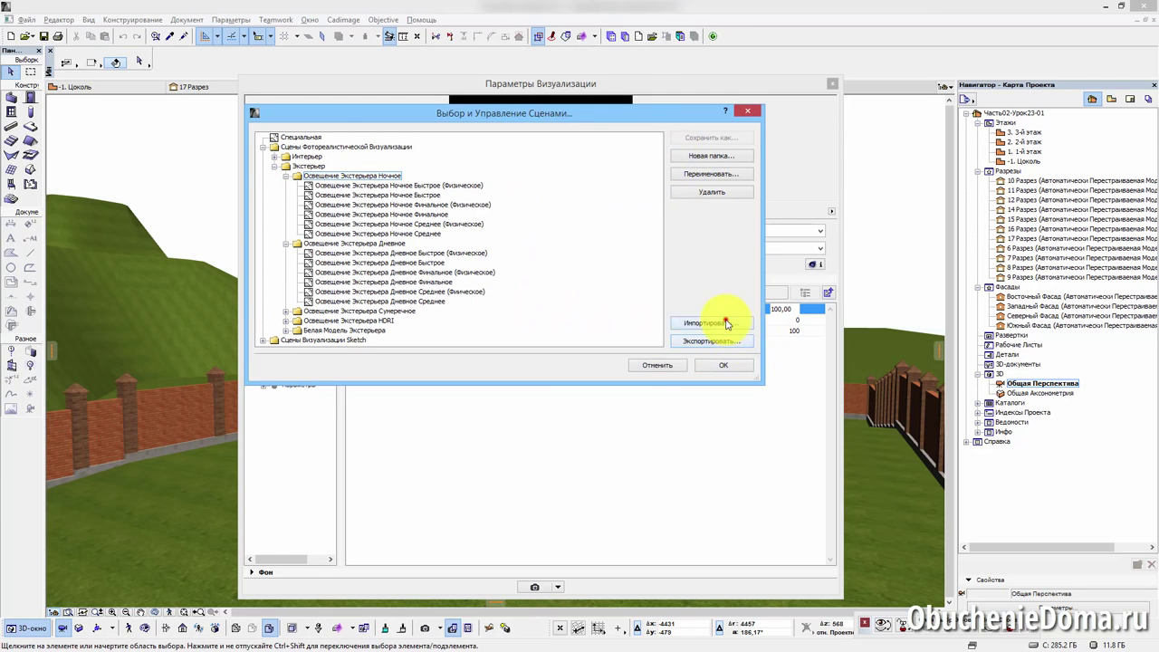
Step: Import "Мои настройки Экстерьер День Физические.renderingscene" from the desktop into the folder "Освещение Экстерьера Ночное"
click(715, 323)
click(574, 305)
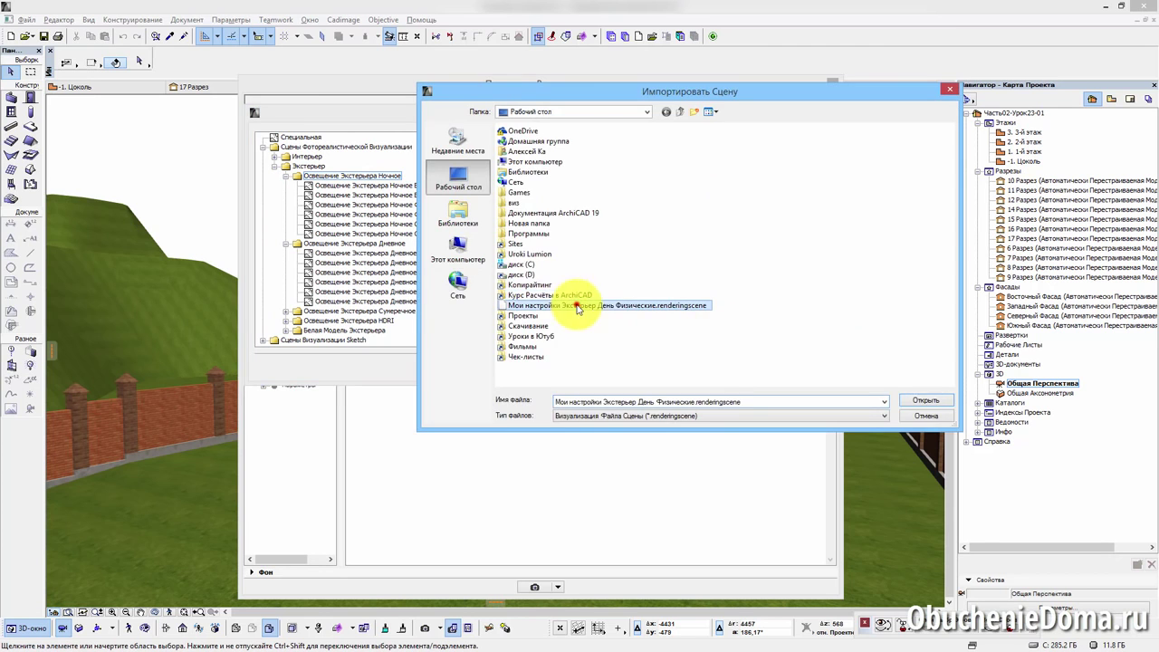
click(925, 400)
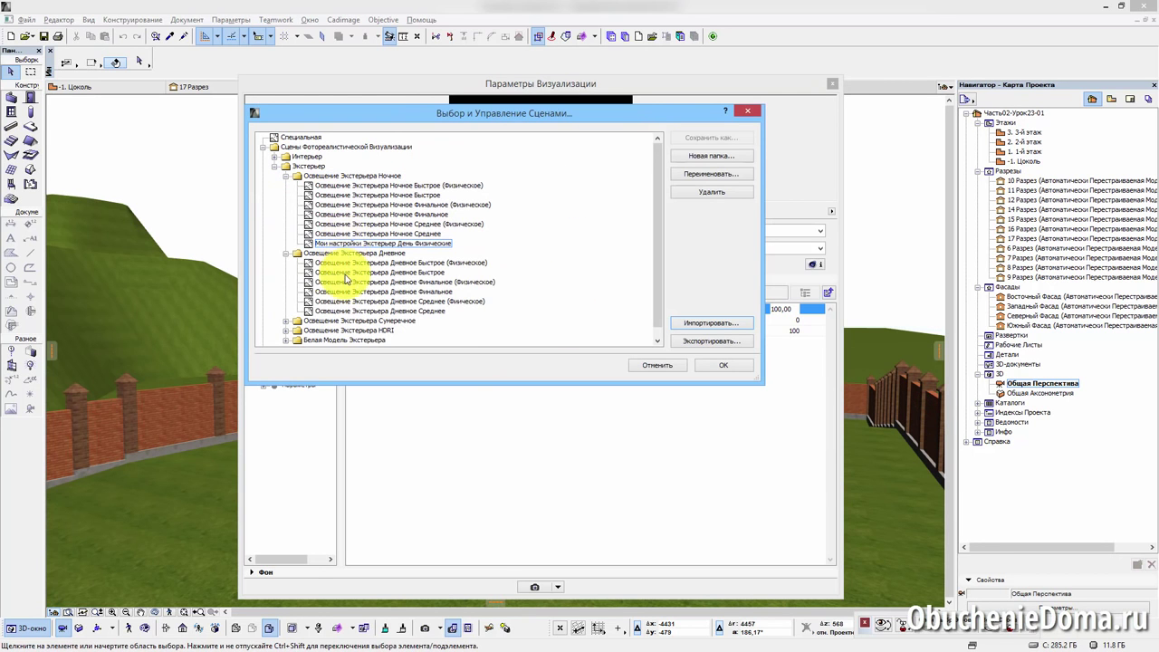
Step: Move the imported scene "Мои настройки Экстерьер День Физические" to the folder "Освещение Экстерьера Дневное" and apply it
drag(322, 242, 328, 317)
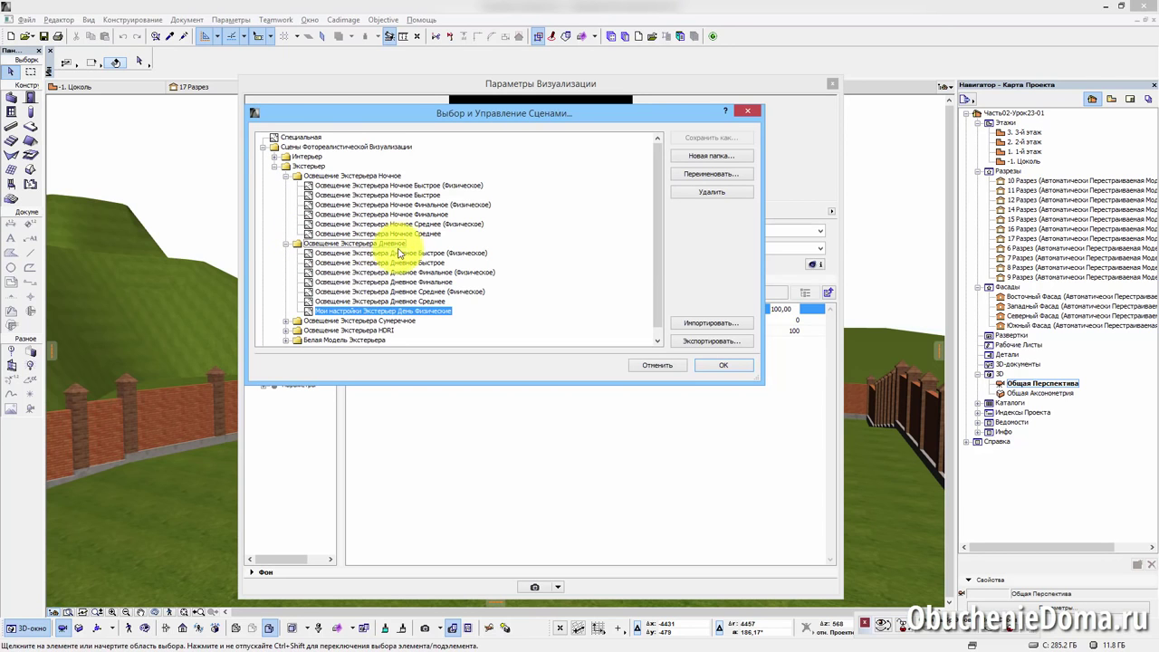
click(306, 312)
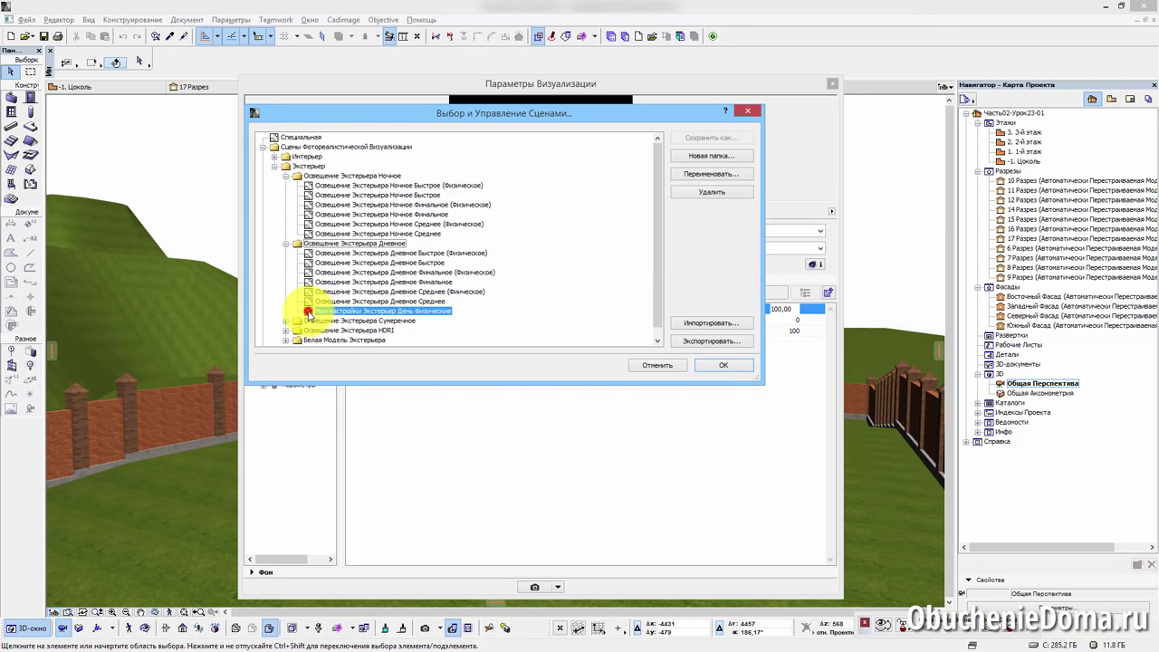
click(739, 365)
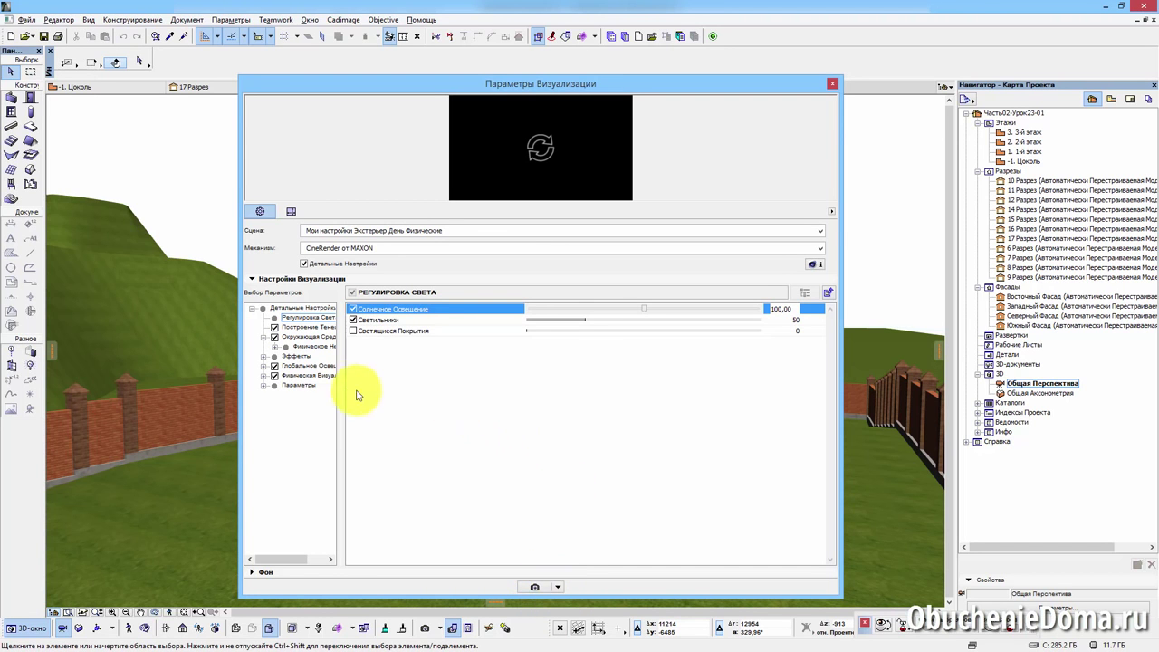
Step: Disable "Физическая Визуализация" in the detailed settings and open the scene manager
click(274, 375)
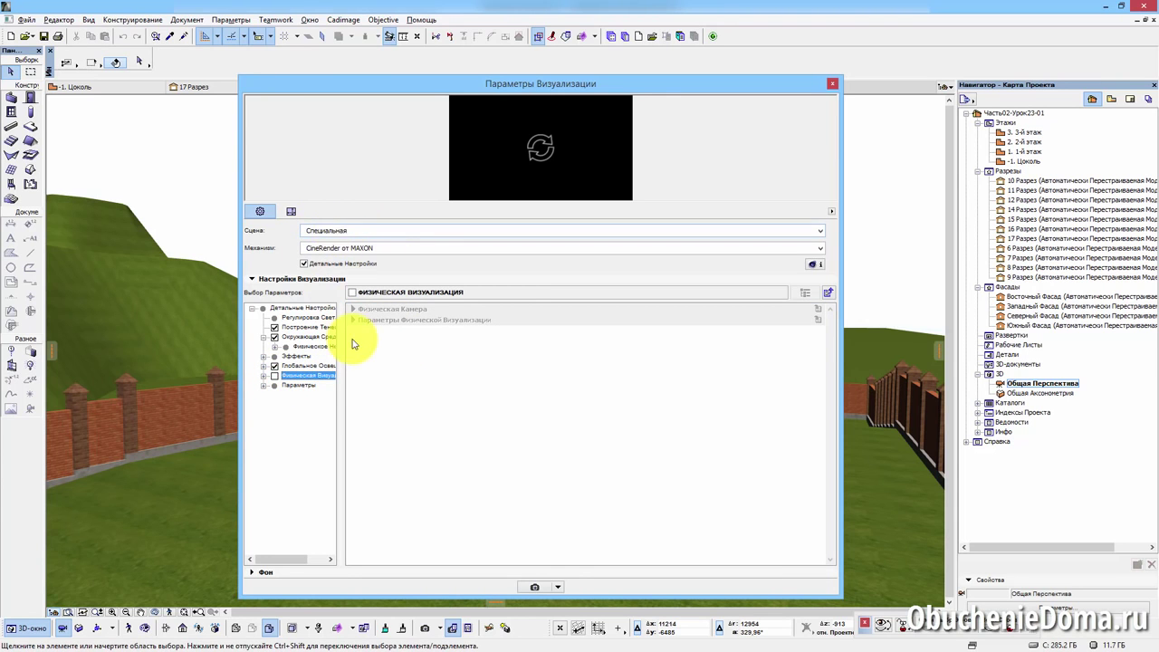
click(330, 232)
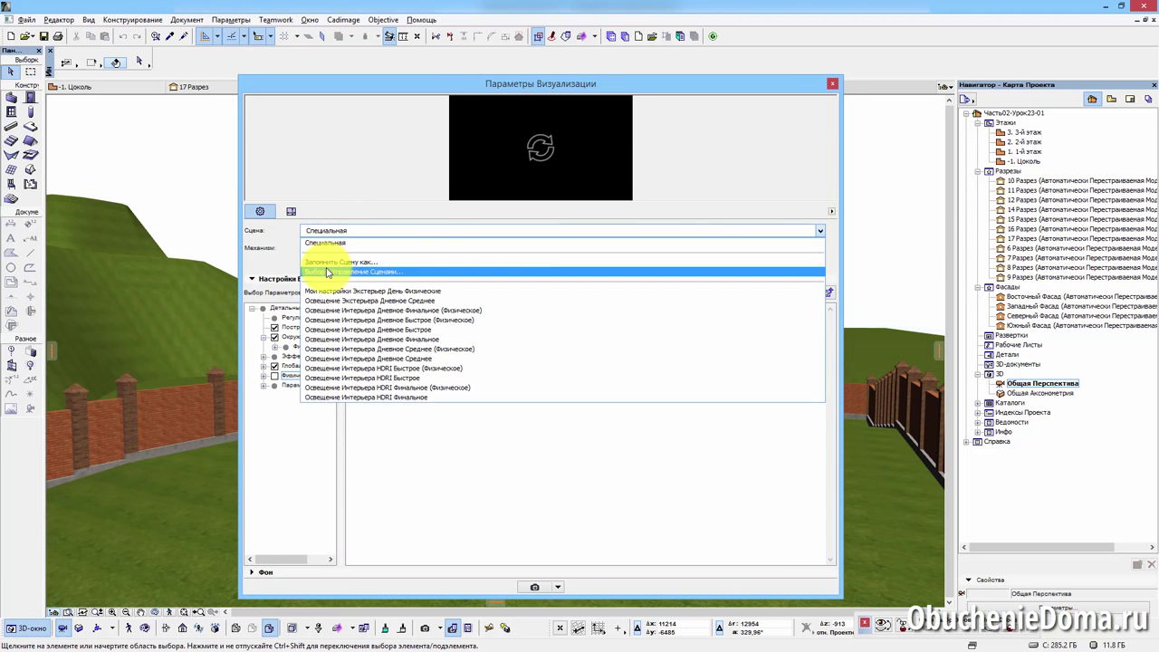
click(328, 272)
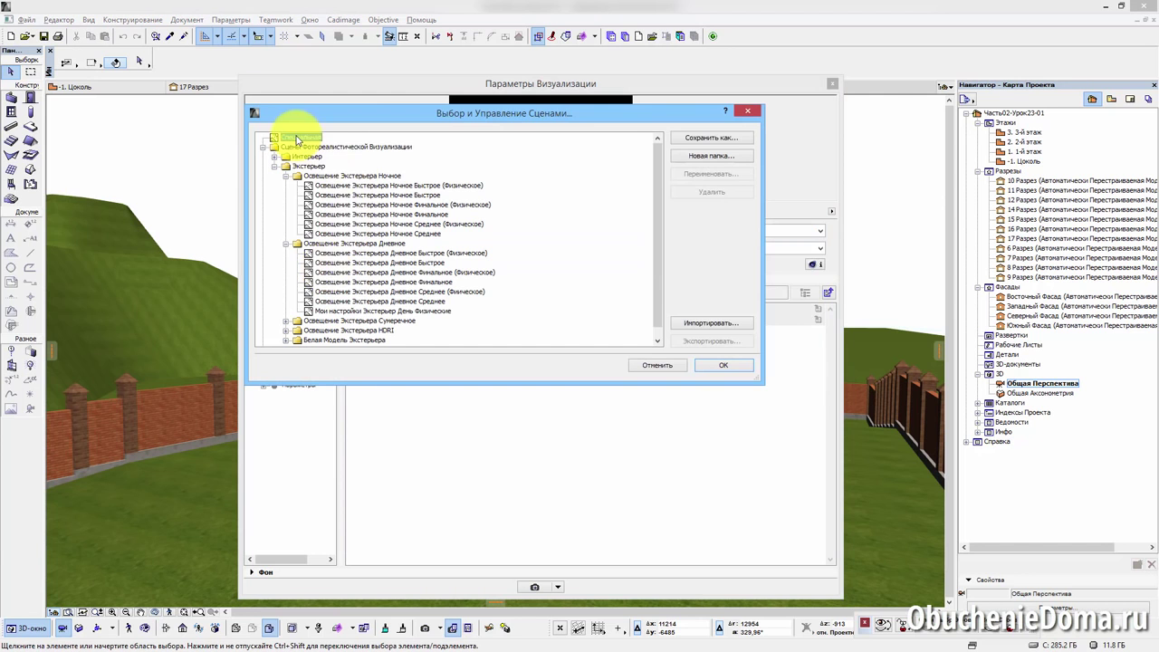
Step: Start saving the custom scene in the folder "Освещение Экстерьера Дневное" and cancel the save
click(707, 137)
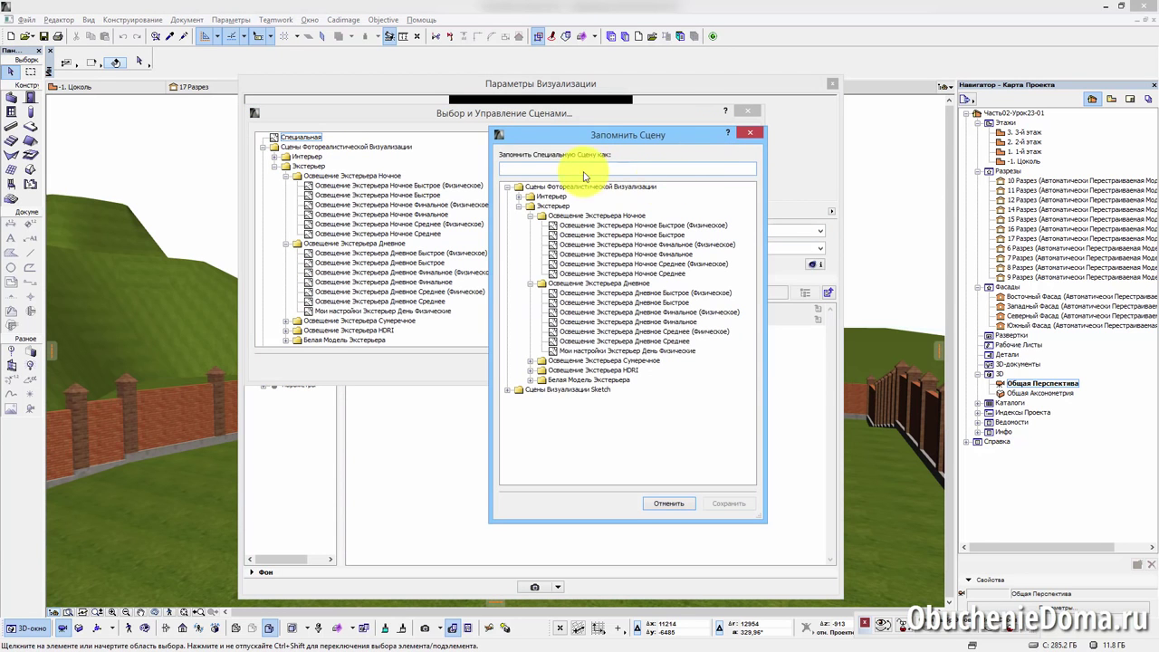
click(566, 284)
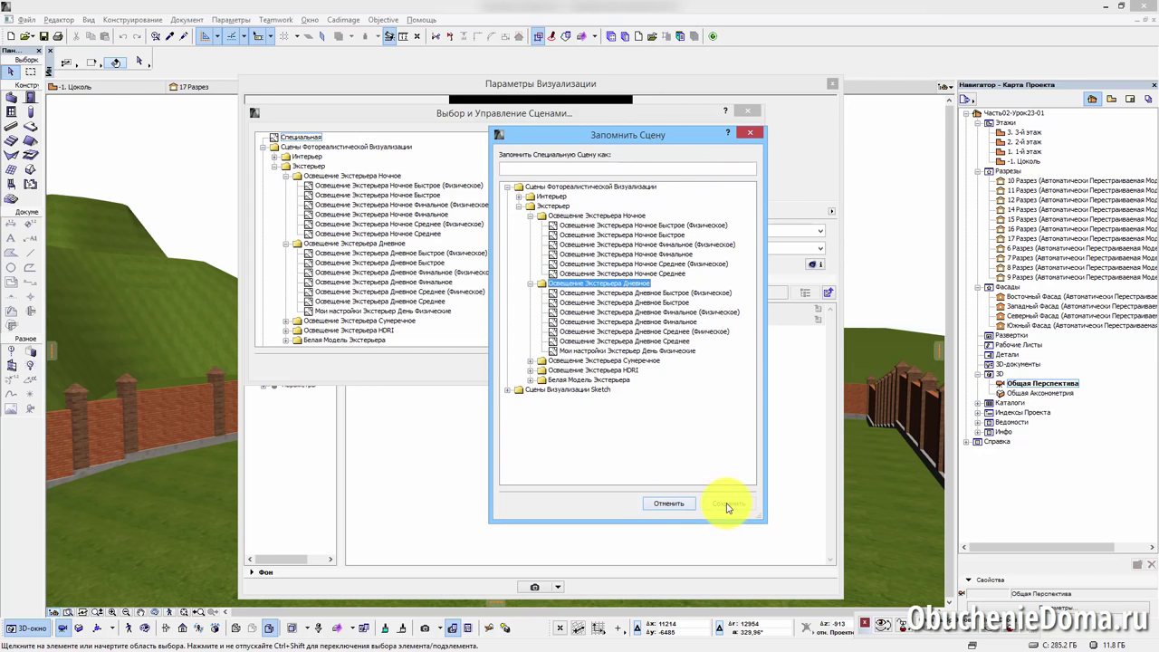
click(751, 134)
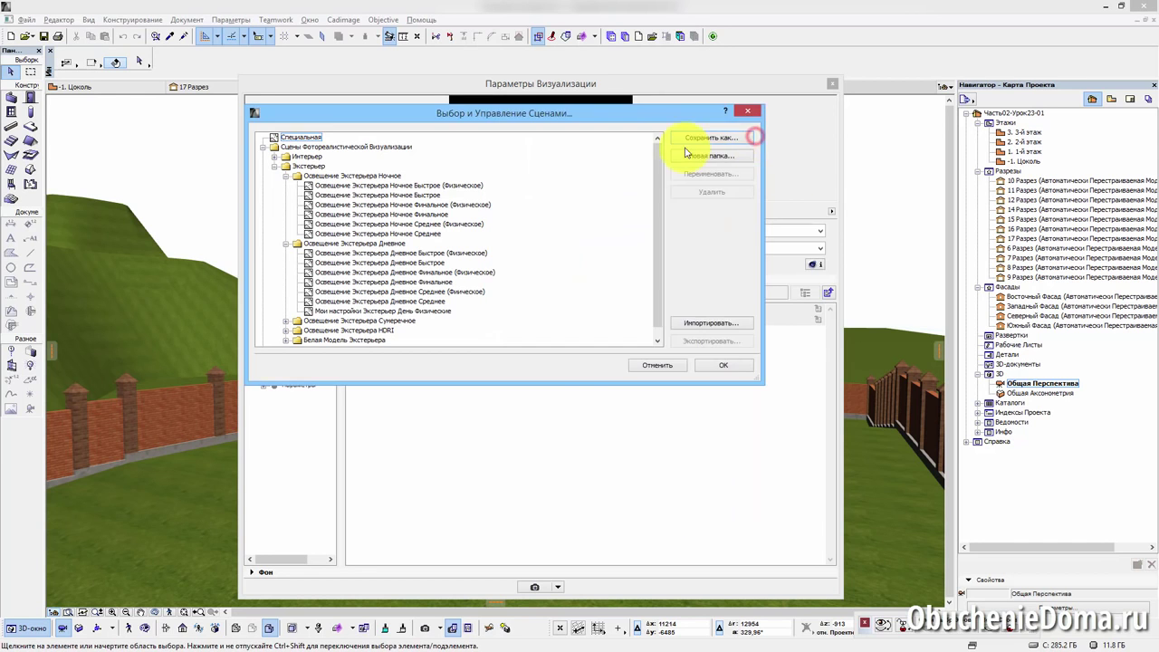
Step: Start exporting the scene "Освещение Экстерьера Ночное Среднее", cancel the export and close the scene manager
click(347, 233)
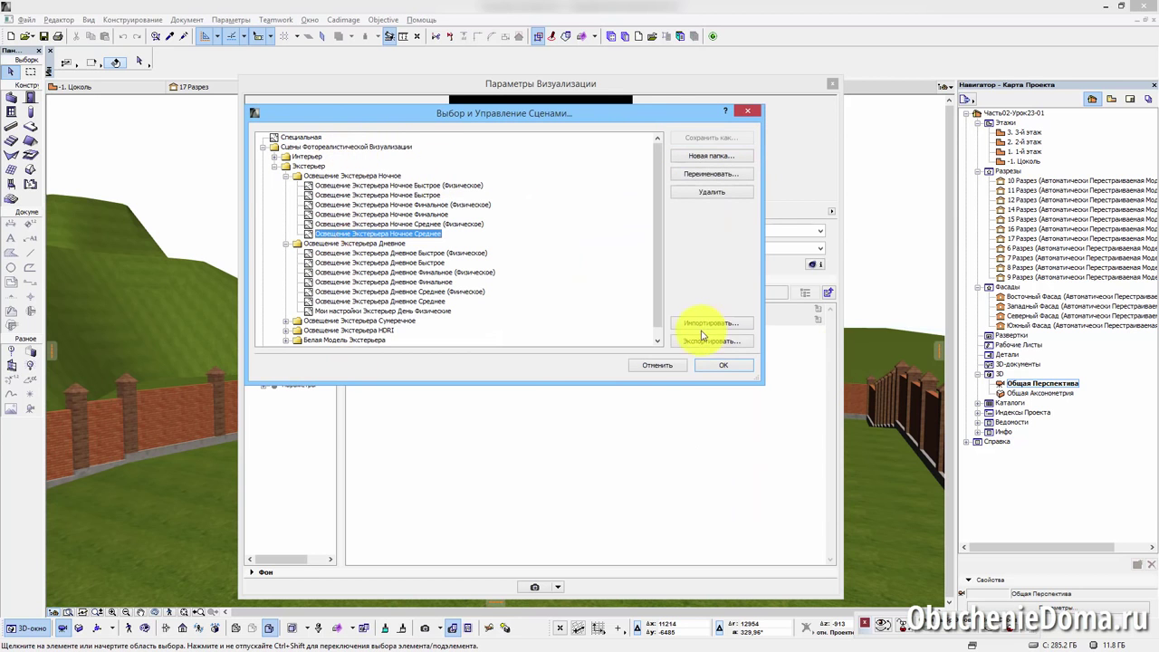
click(687, 344)
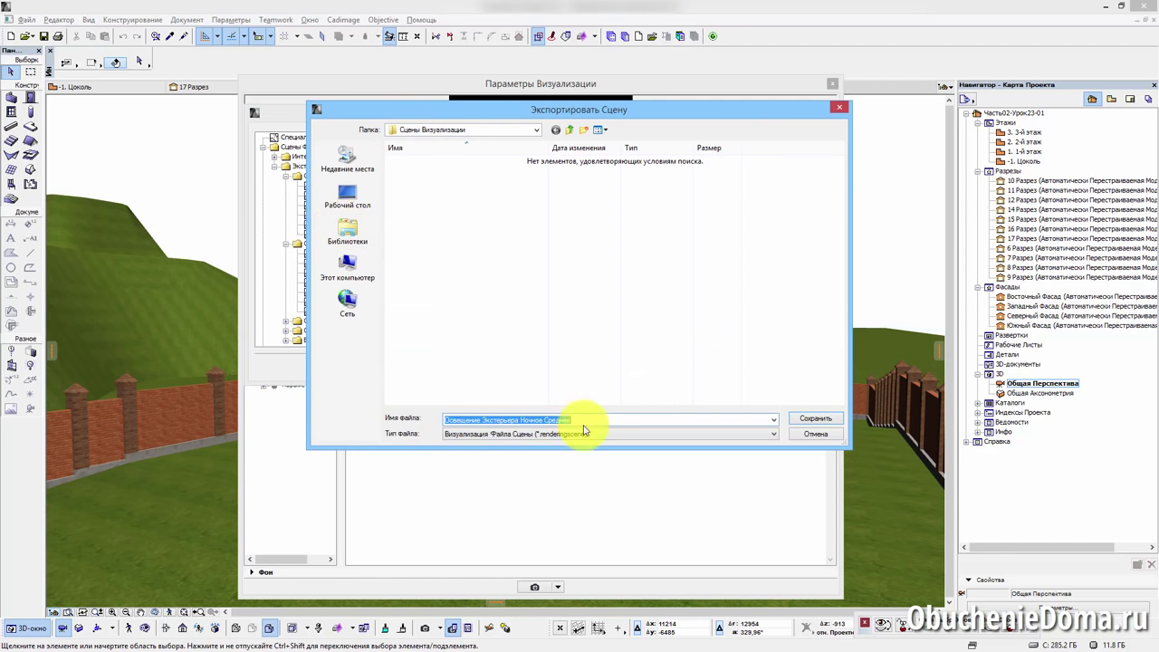
click(815, 433)
click(741, 112)
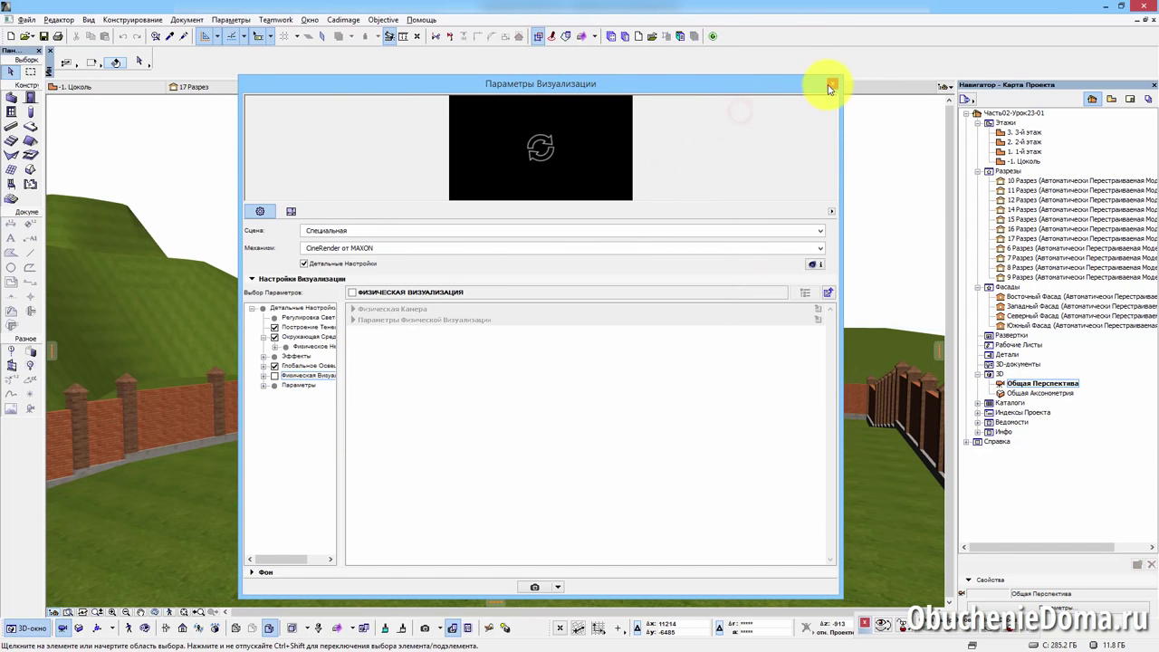
Step: Start importing "Мои настройки Экстерьер День Физические.renderingscene" through the scene manager and cancel the import
click(364, 230)
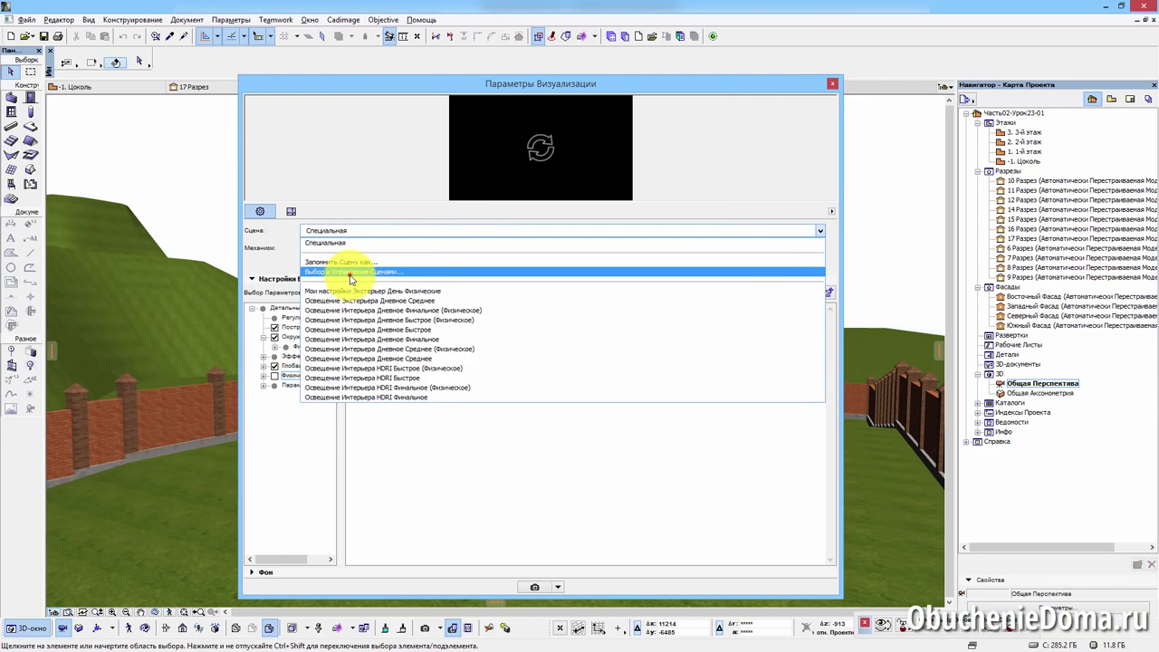
click(352, 272)
click(683, 324)
click(615, 308)
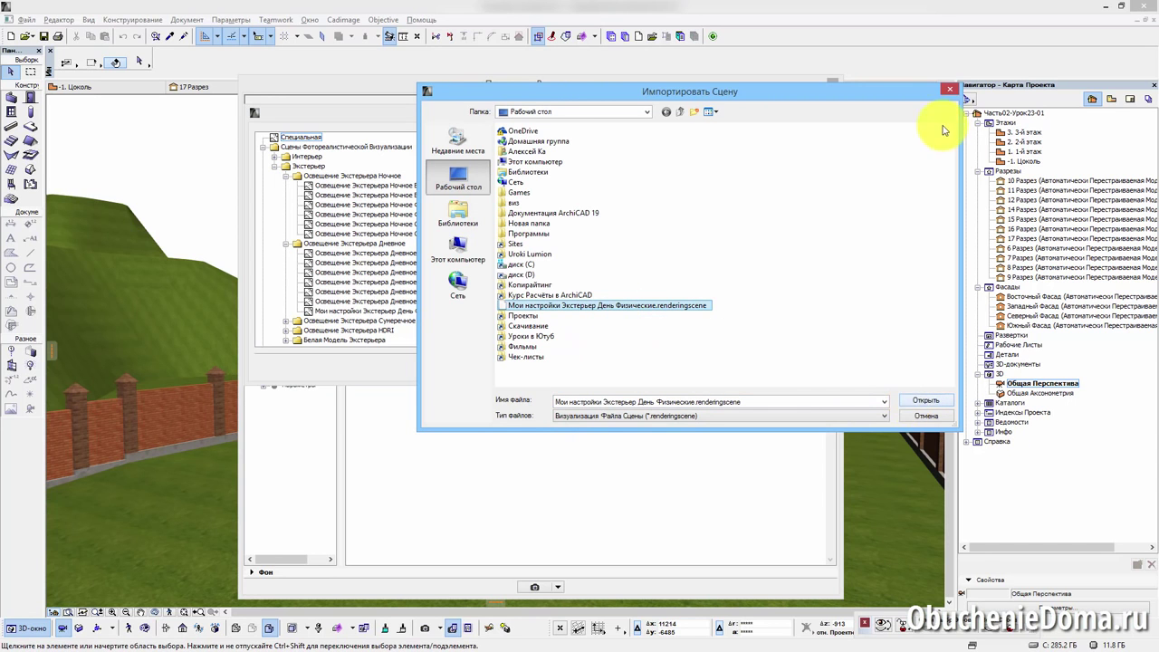
click(948, 90)
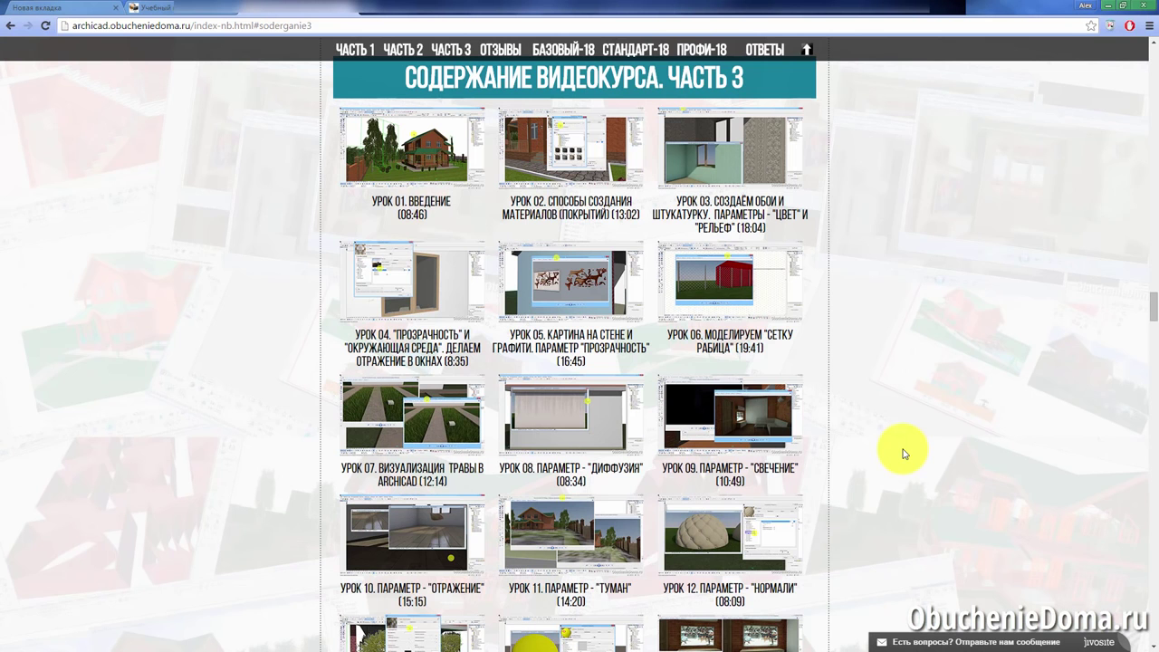
Step: Look through the video course contents in the browser and view the enlarged picture of Урок 39
scroll(903, 453, up, 7)
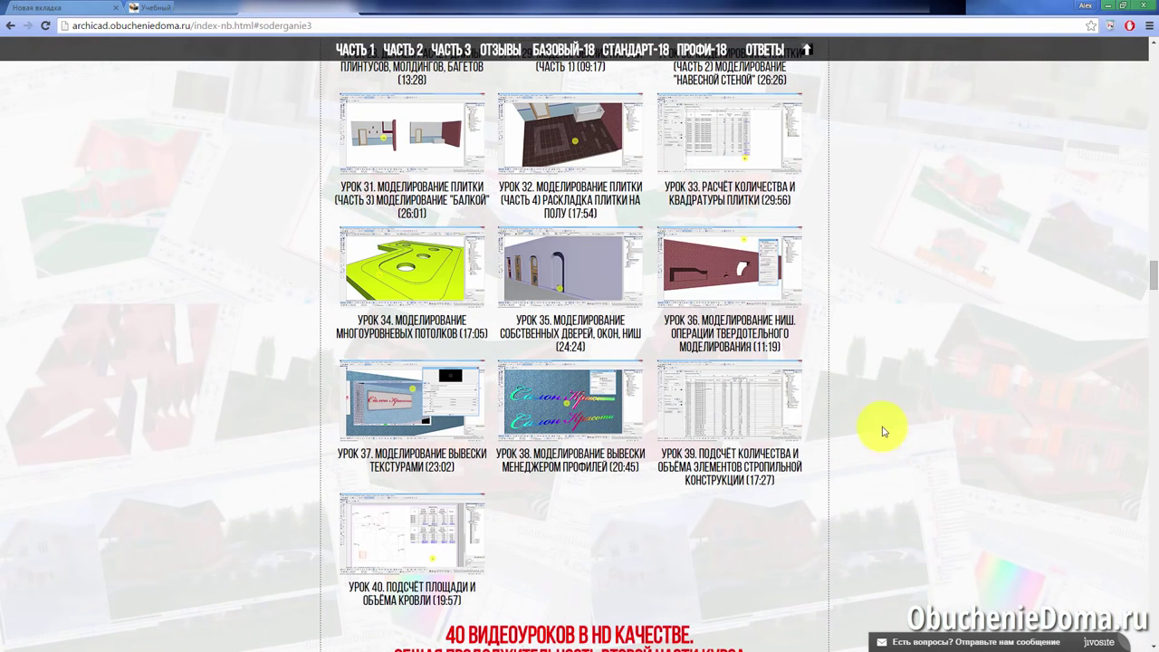
click(724, 405)
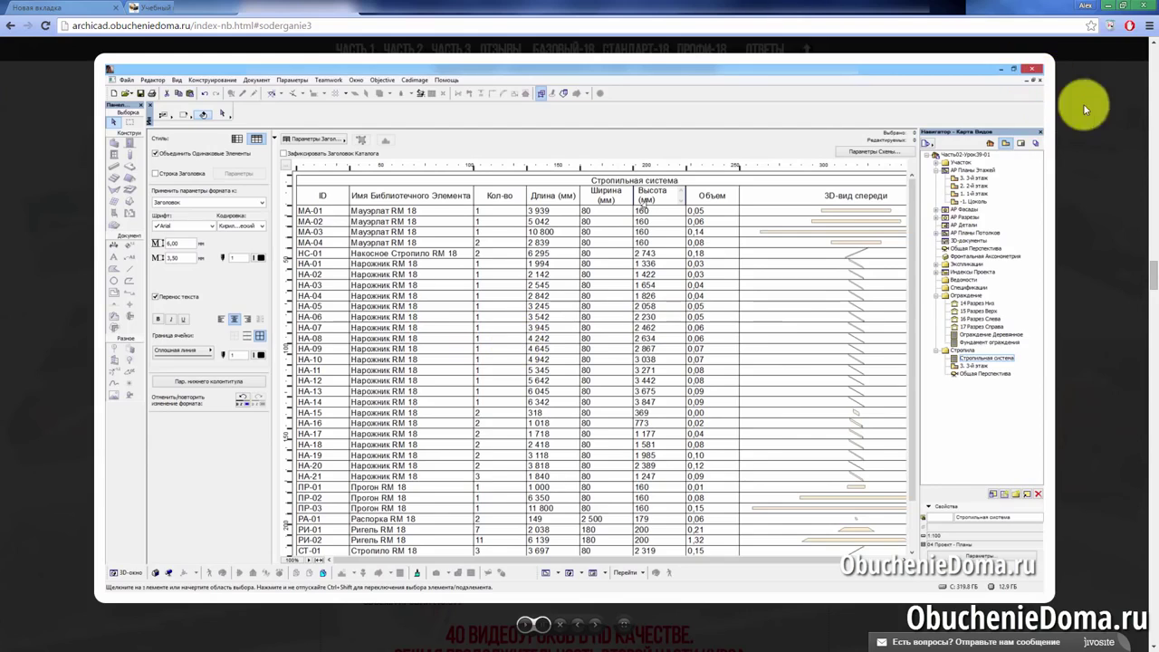
click(1117, 262)
scroll(975, 324, up, 5)
scroll(971, 353, up, 3)
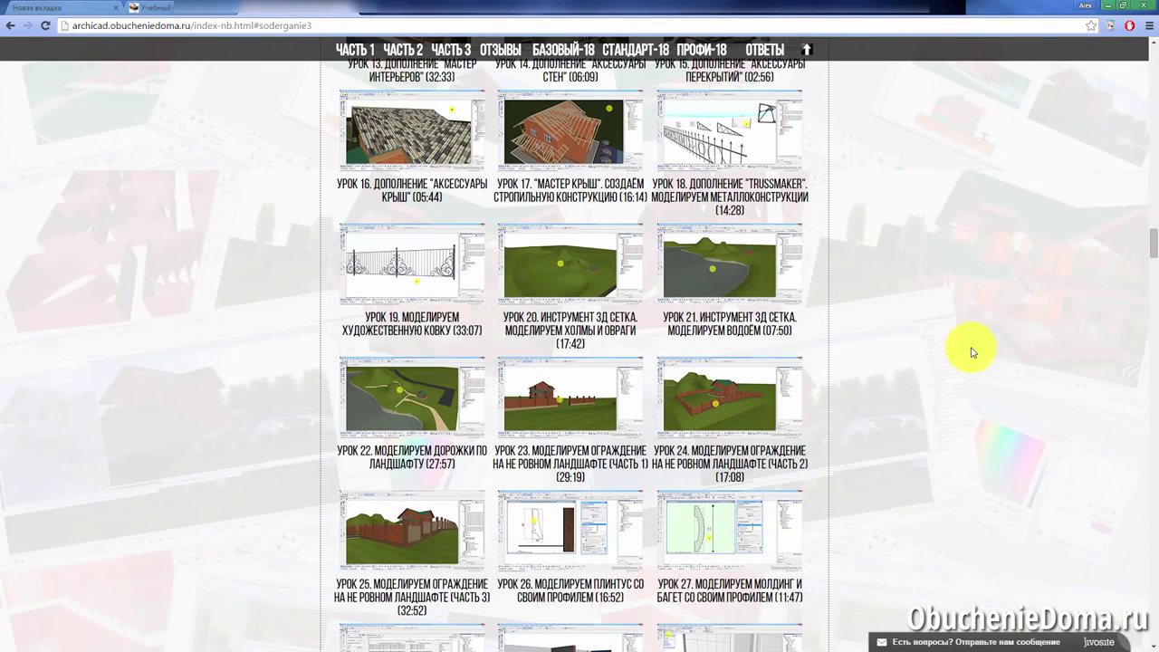